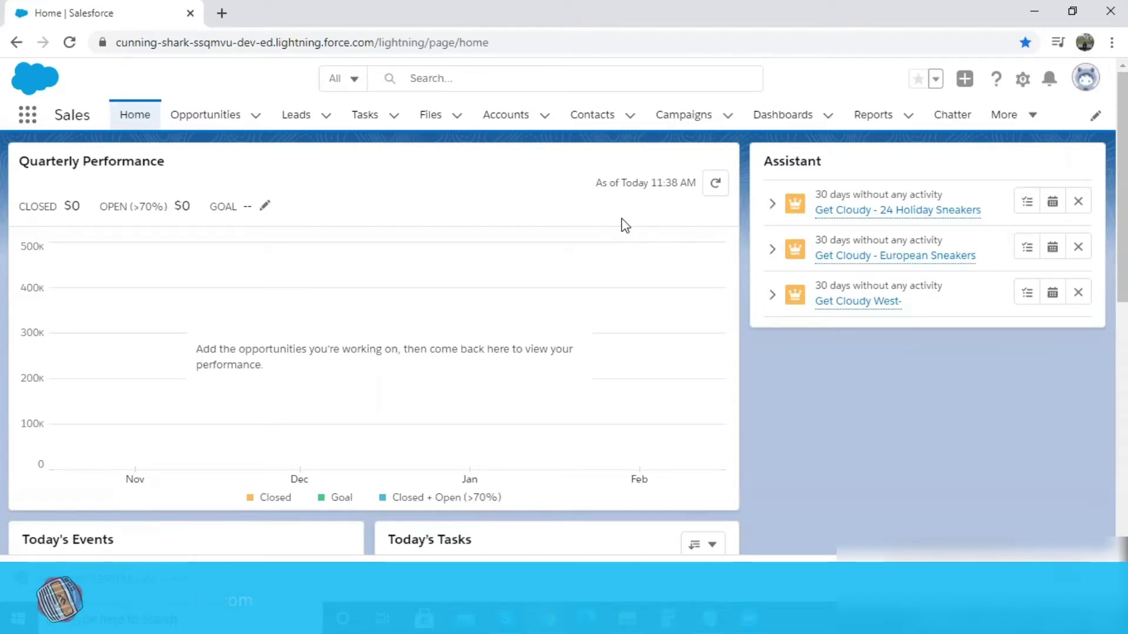
# Display all reports in the Reports area and start creating a new report
pyautogui.click(873, 115)
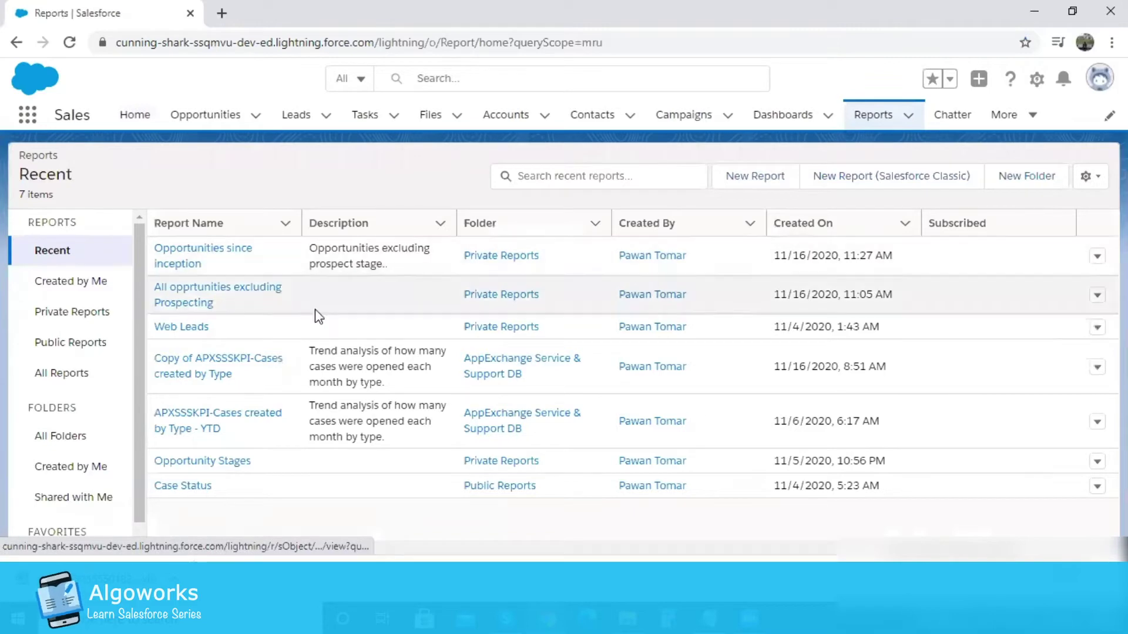
pyautogui.click(66, 376)
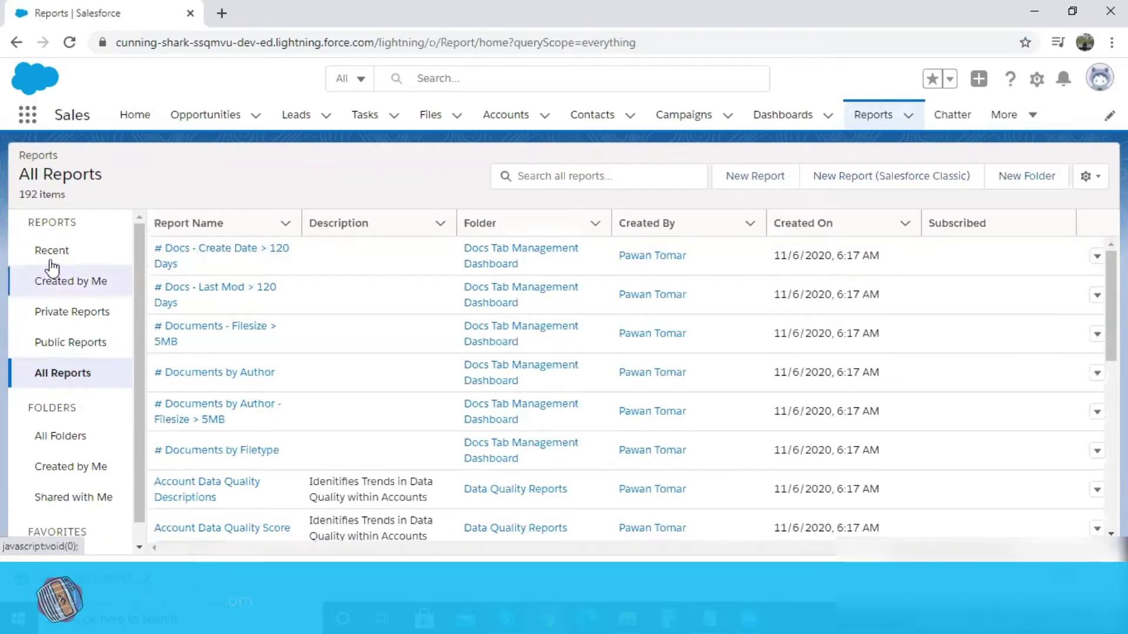
pyautogui.click(768, 179)
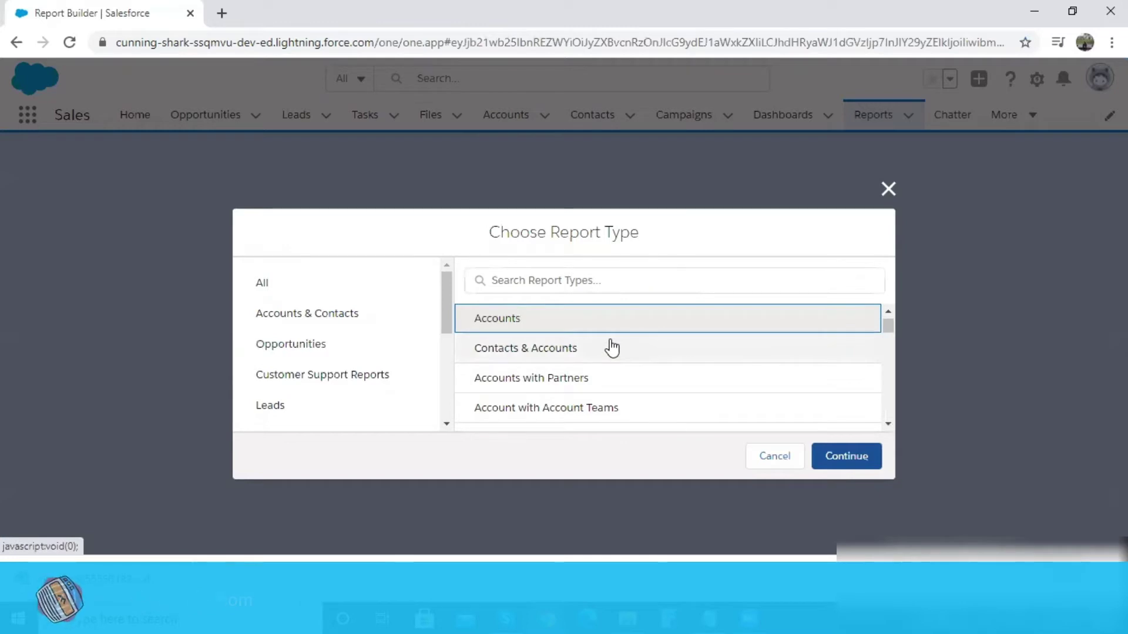
# Examine the available report types for accounts, contacts, opportunities and cases
pyautogui.scroll(-10, 611, 347)
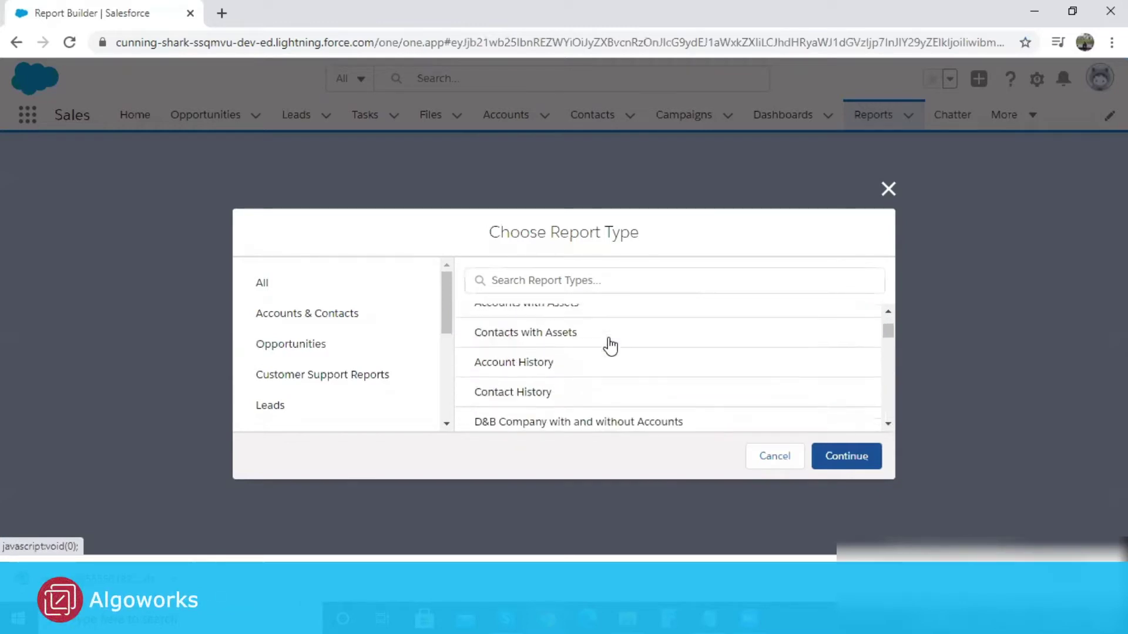
pyautogui.scroll(10, 611, 347)
pyautogui.scroll(-5, 611, 347)
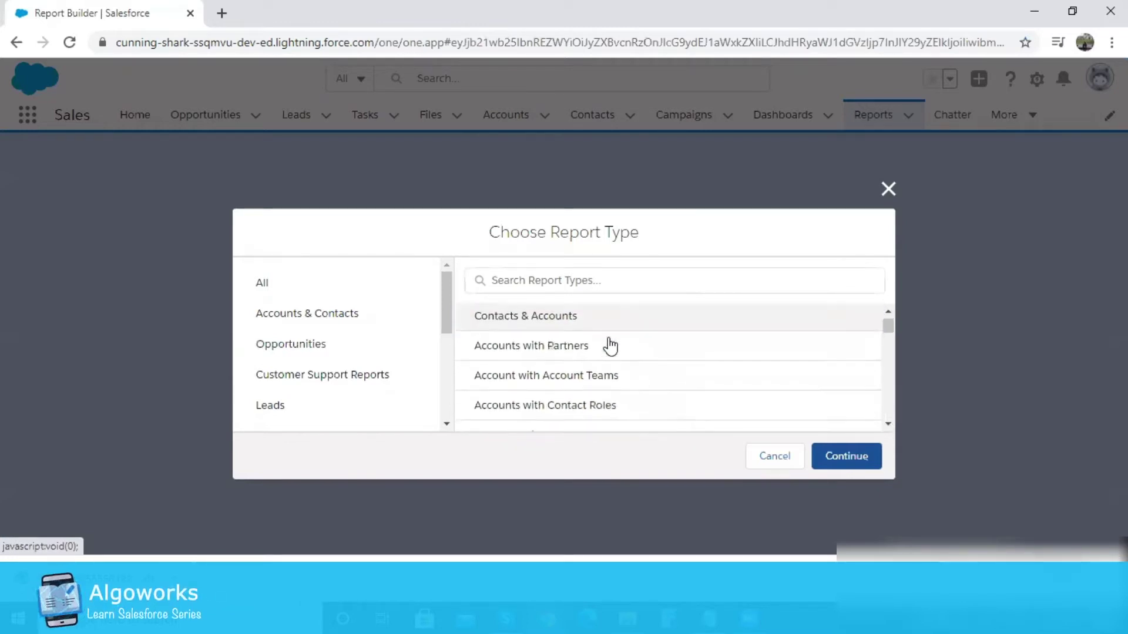
pyautogui.scroll(5, 611, 346)
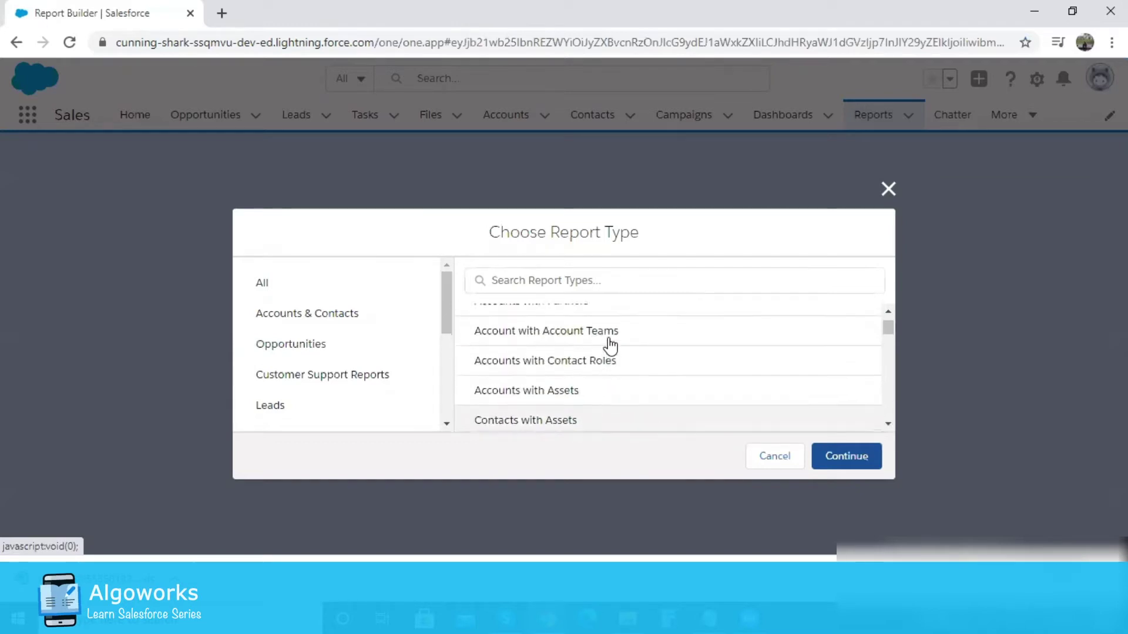
pyautogui.scroll(-1, 611, 347)
pyautogui.scroll(-1, 611, 347)
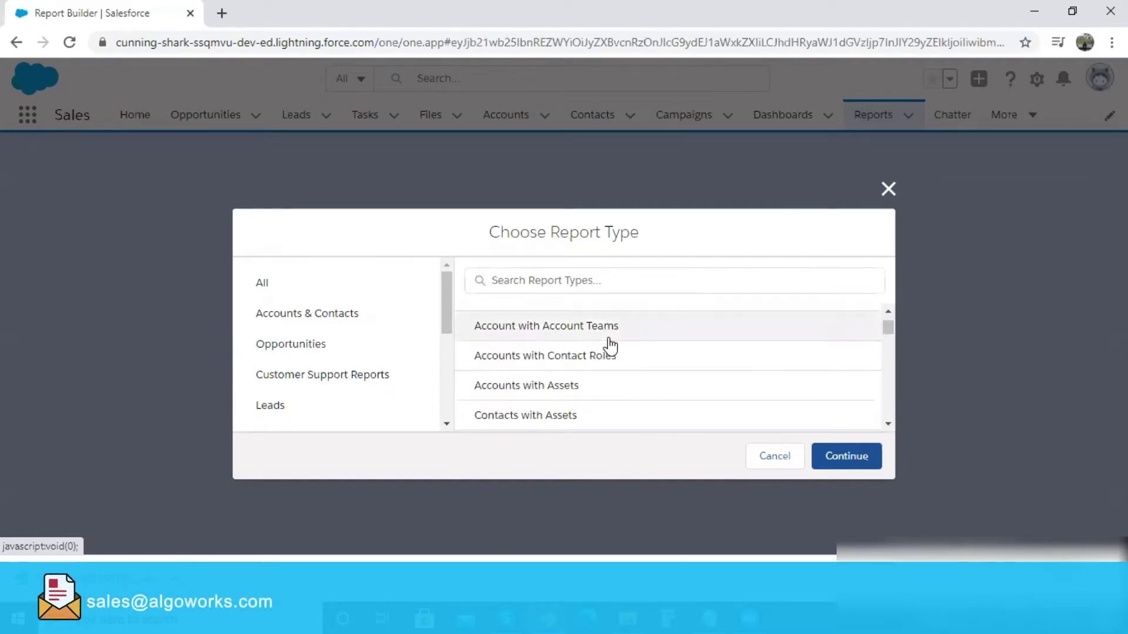
pyautogui.scroll(-10, 611, 347)
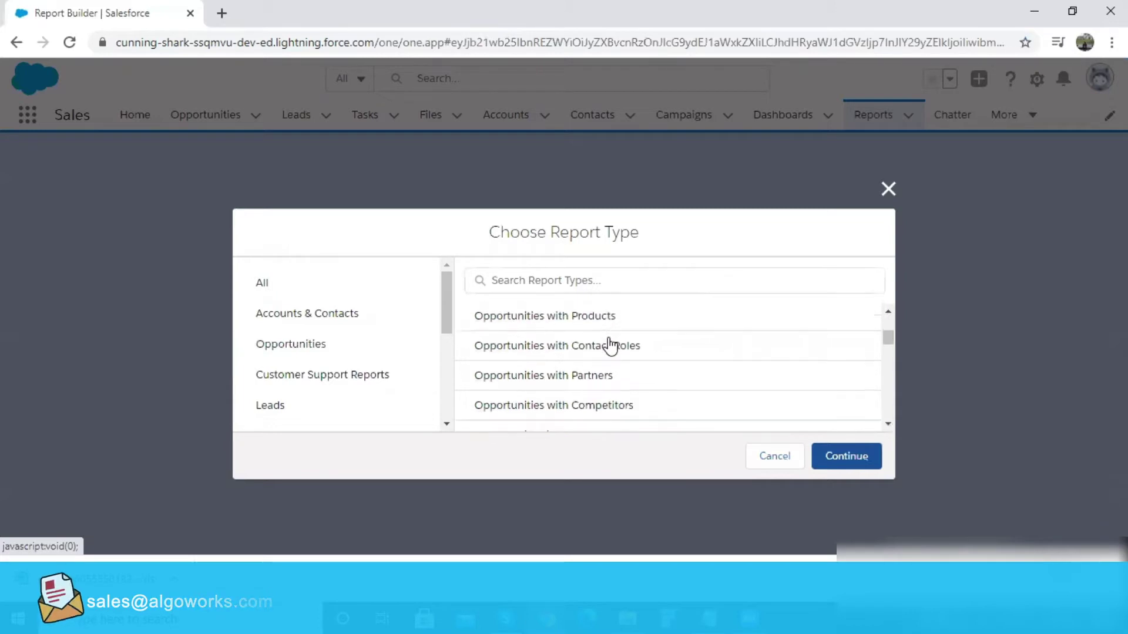
pyautogui.scroll(-7, 611, 347)
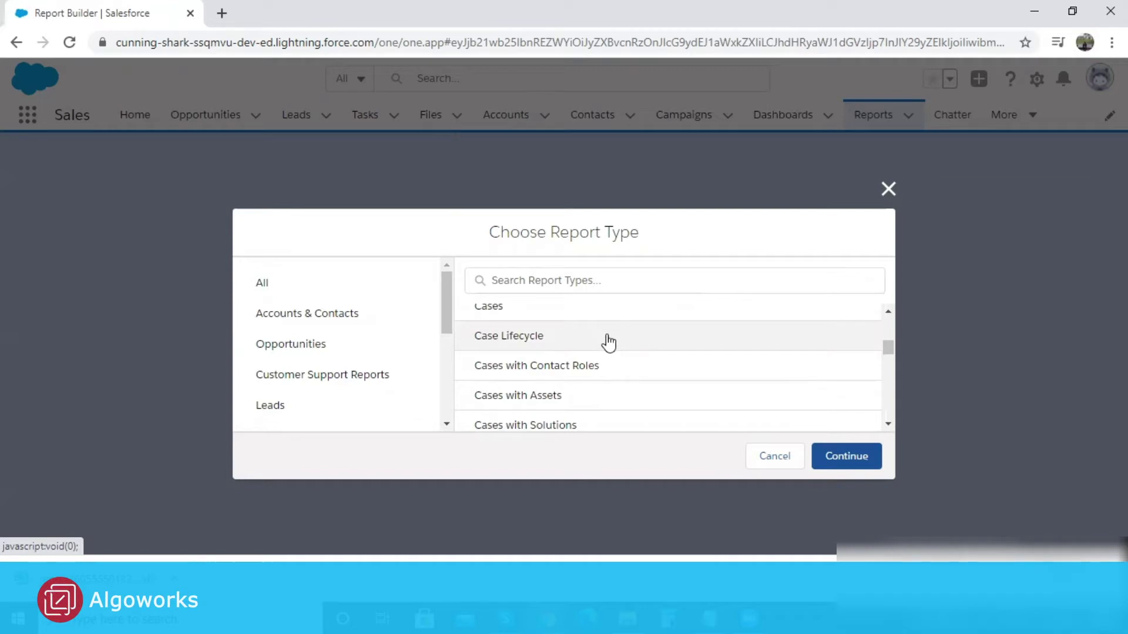
pyautogui.scroll(20, 608, 341)
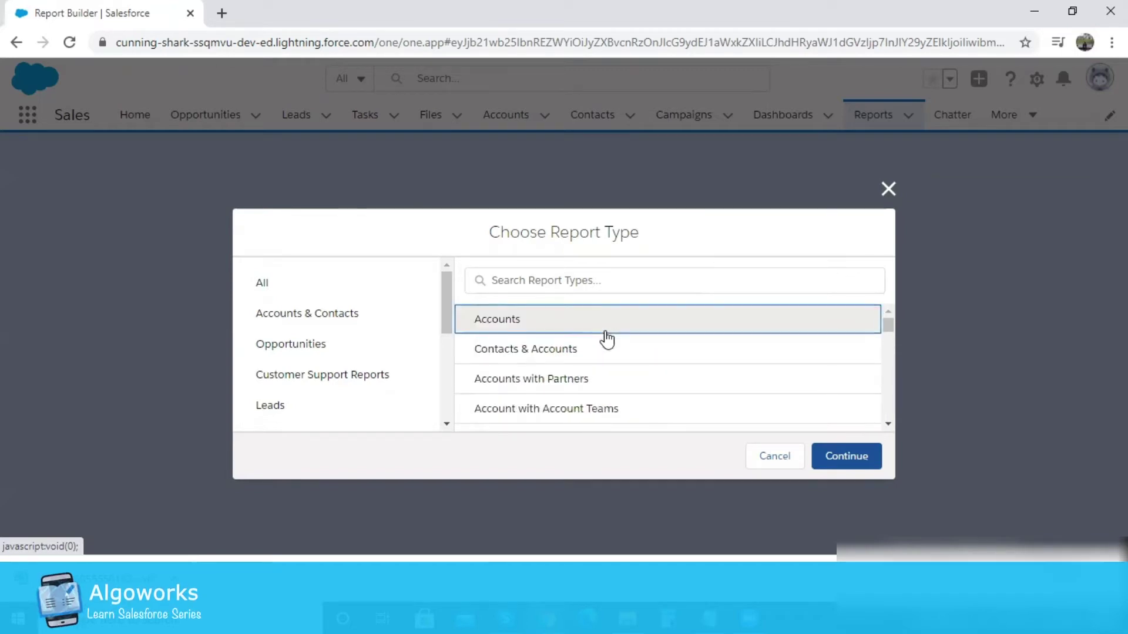
pyautogui.scroll(-2, 606, 340)
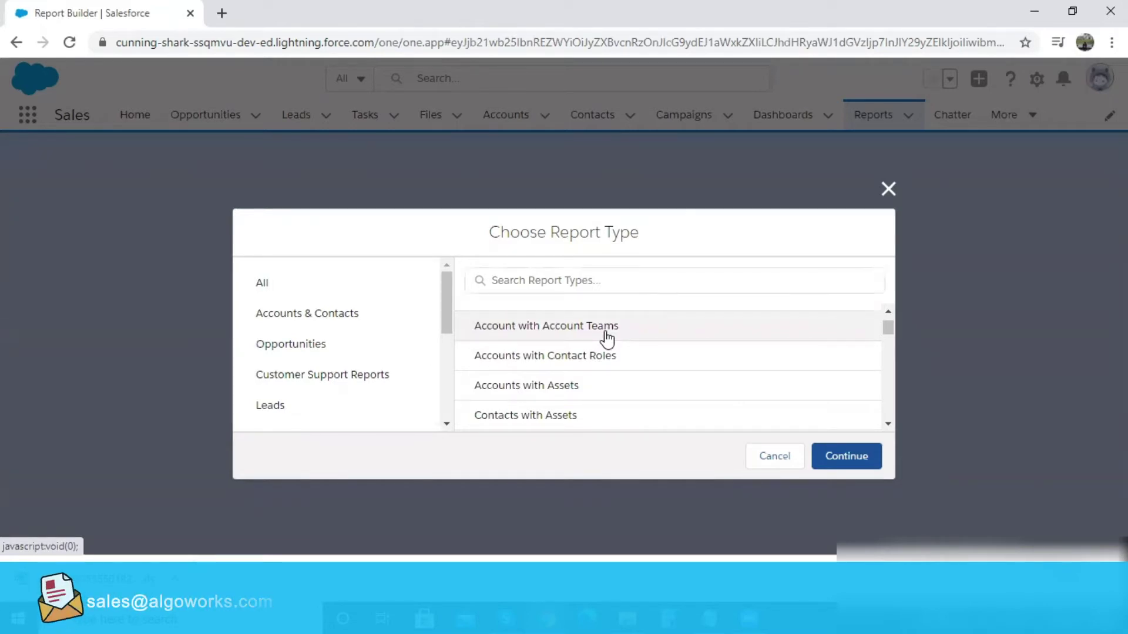
pyautogui.scroll(2, 607, 340)
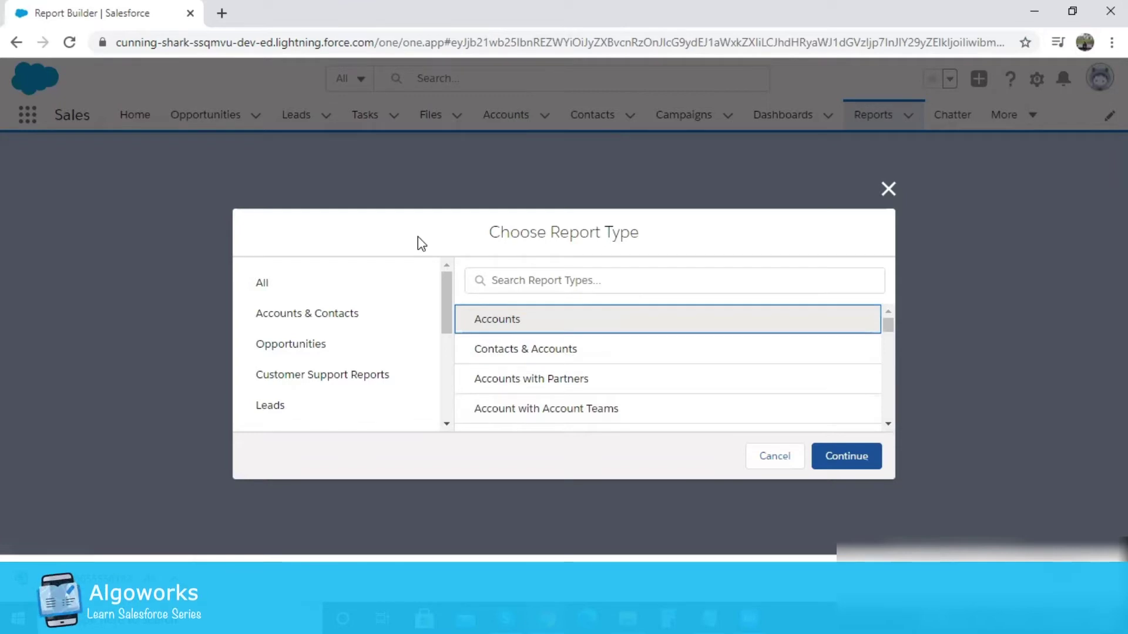
# Search the report types for "opport" and create the report with the Opportunities type
pyautogui.click(546, 283)
pyautogui.write('o')
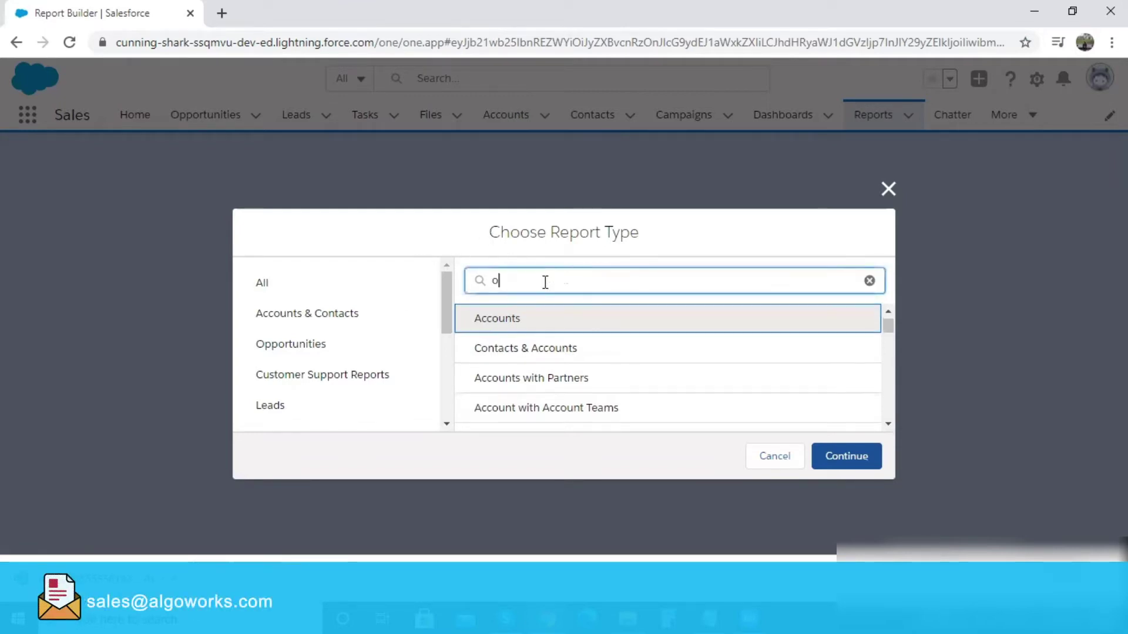
pyautogui.write('pport')
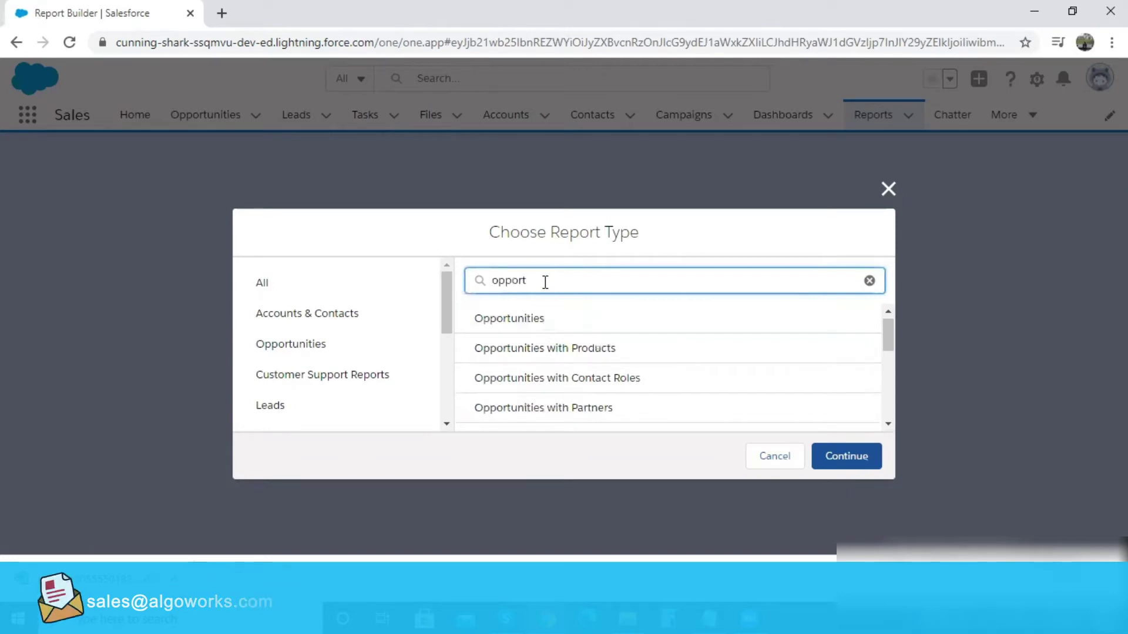
pyautogui.click(542, 322)
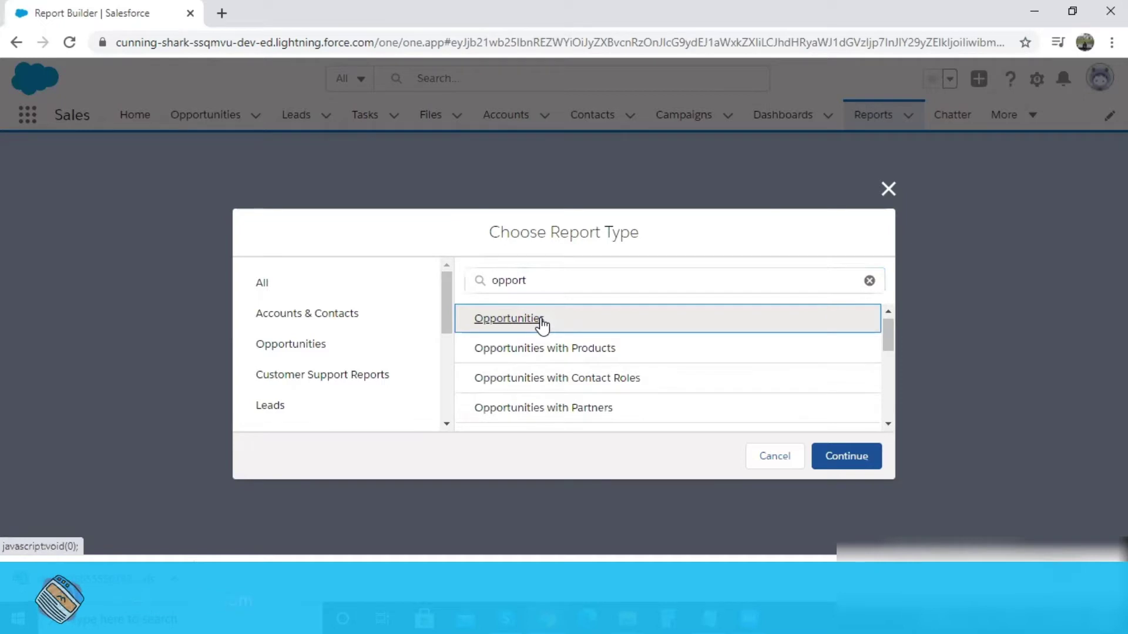
pyautogui.click(862, 464)
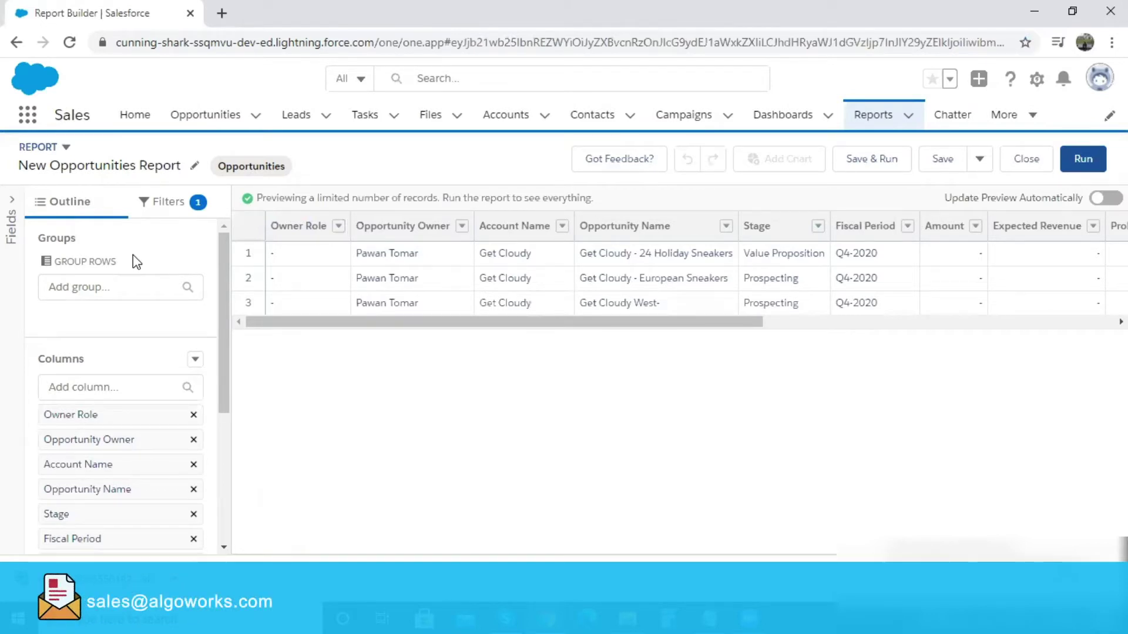
# Group the report rows by Stage and refresh the preview
pyautogui.click(148, 290)
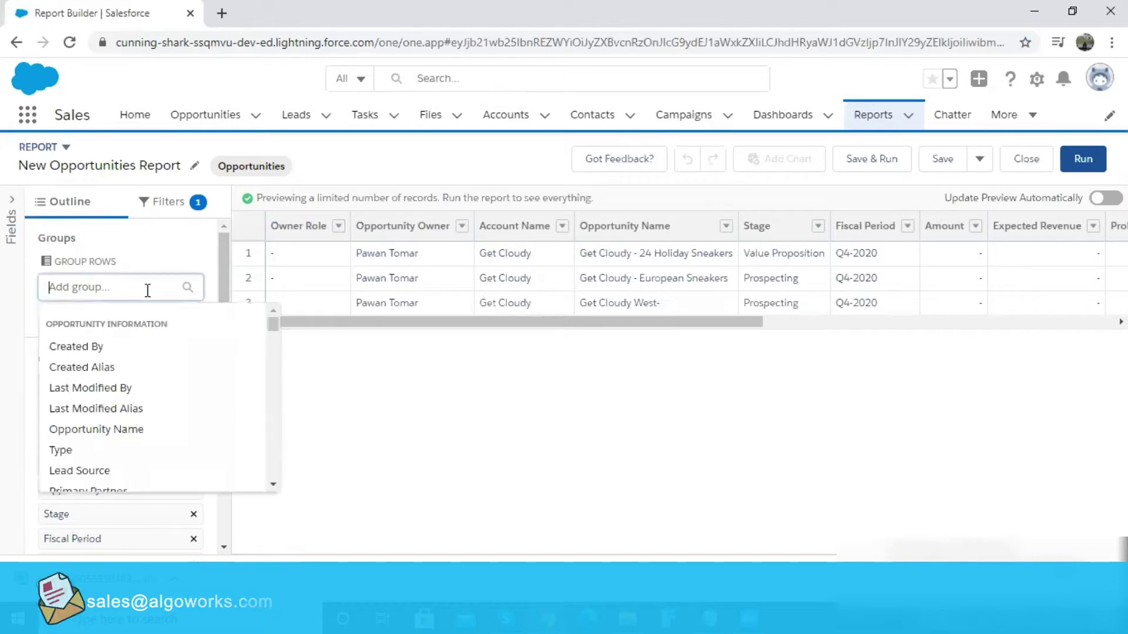
pyautogui.write('stager')
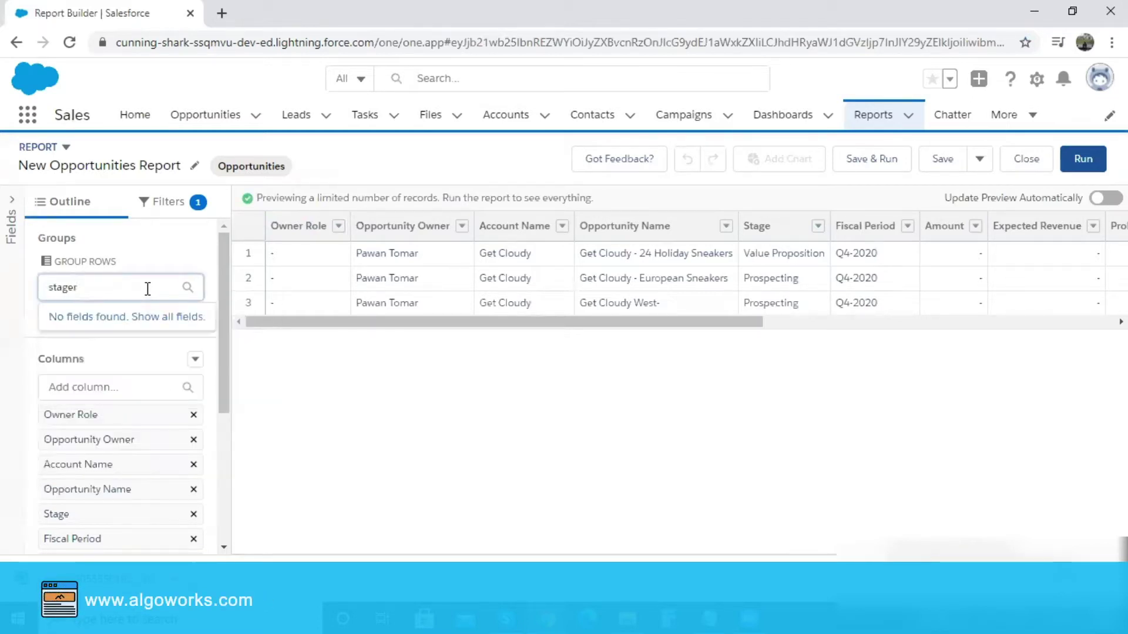
pyautogui.press('BackSpace')
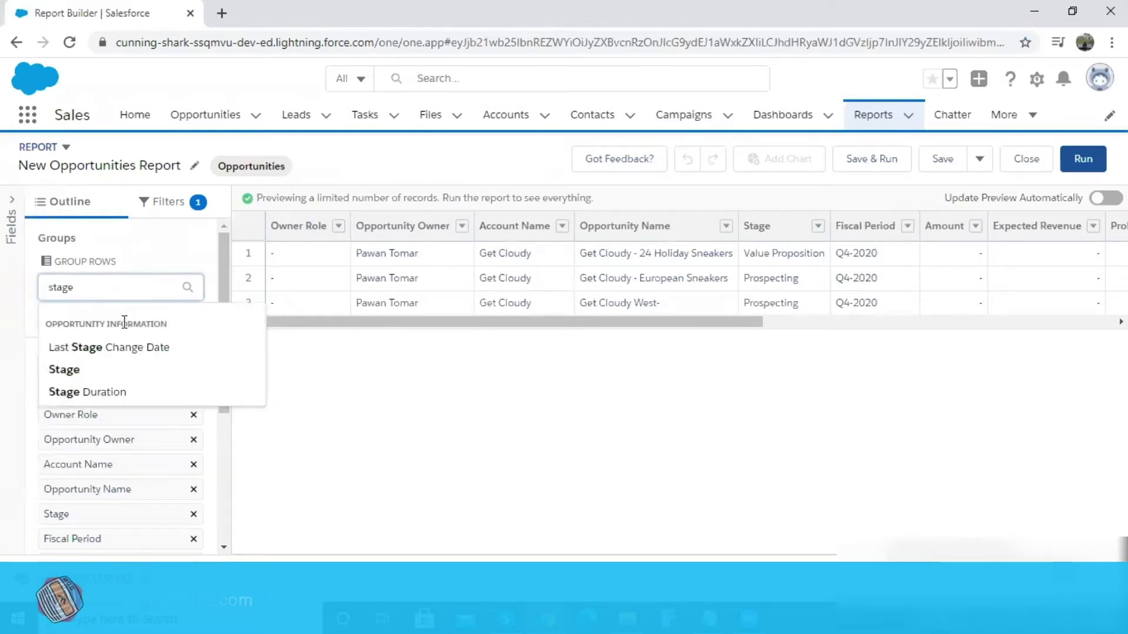
pyautogui.click(92, 370)
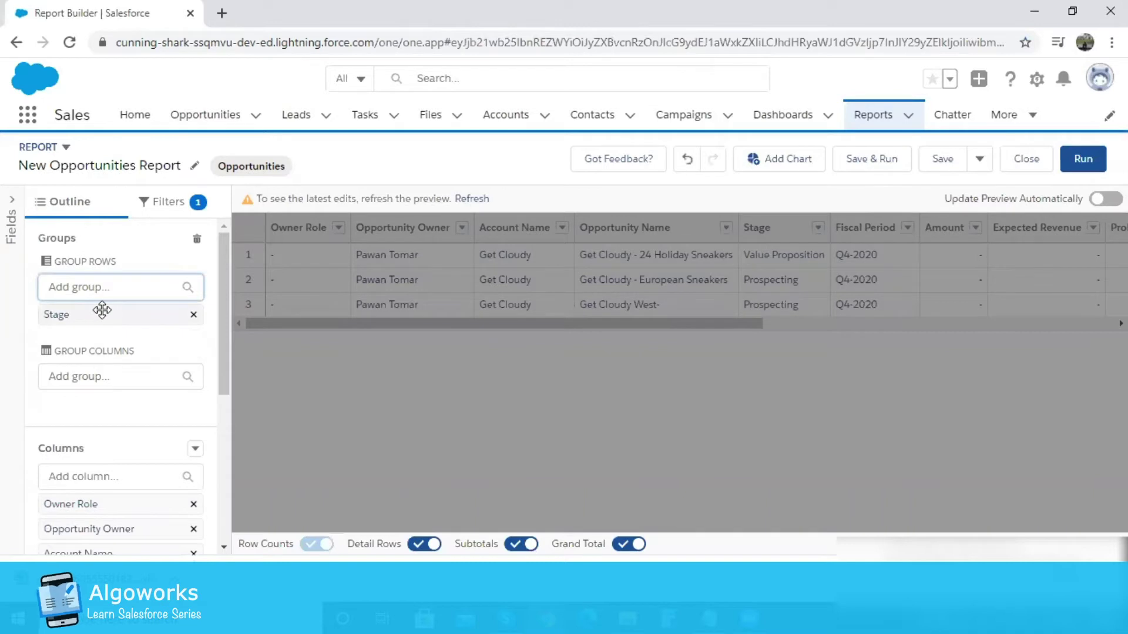
pyautogui.click(470, 200)
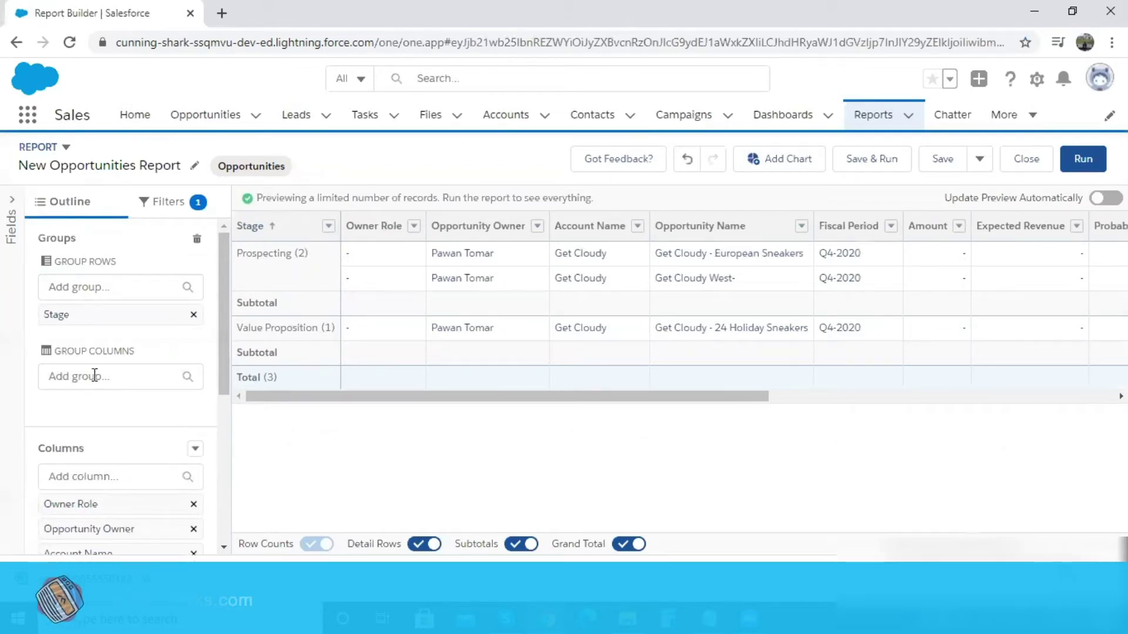
# Remove the Owner Role, Opportunity Owner, Account Name, Amount, Expected Revenue, Probability (%) and Age columns from the report
pyautogui.scroll(-1, 58, 375)
pyautogui.scroll(-1, 92, 375)
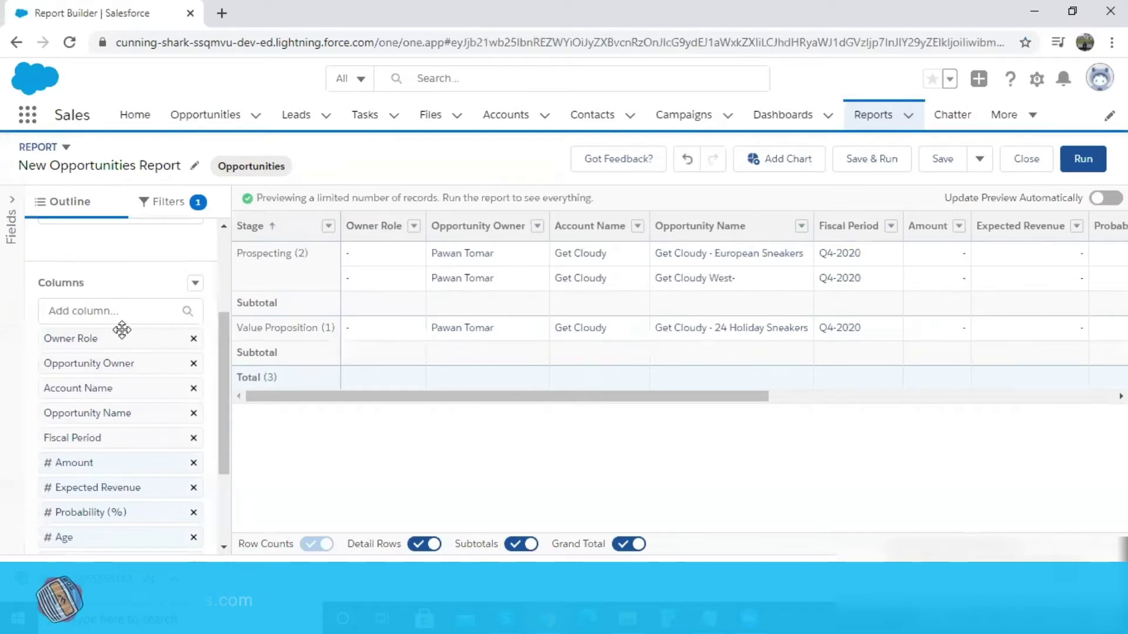
pyautogui.click(195, 339)
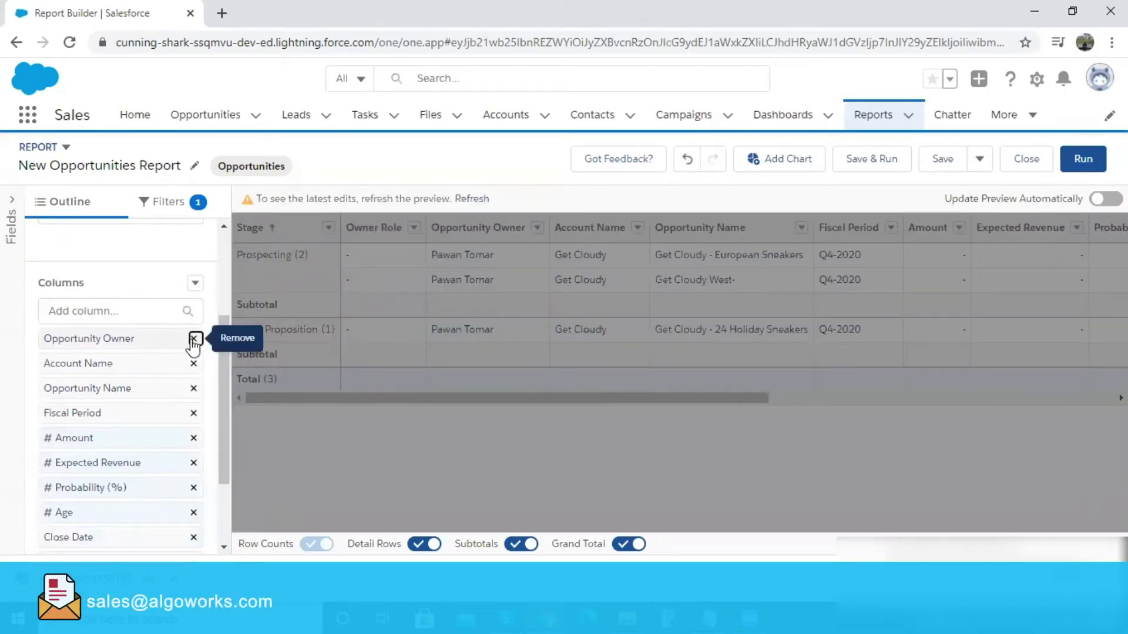
pyautogui.click(194, 339)
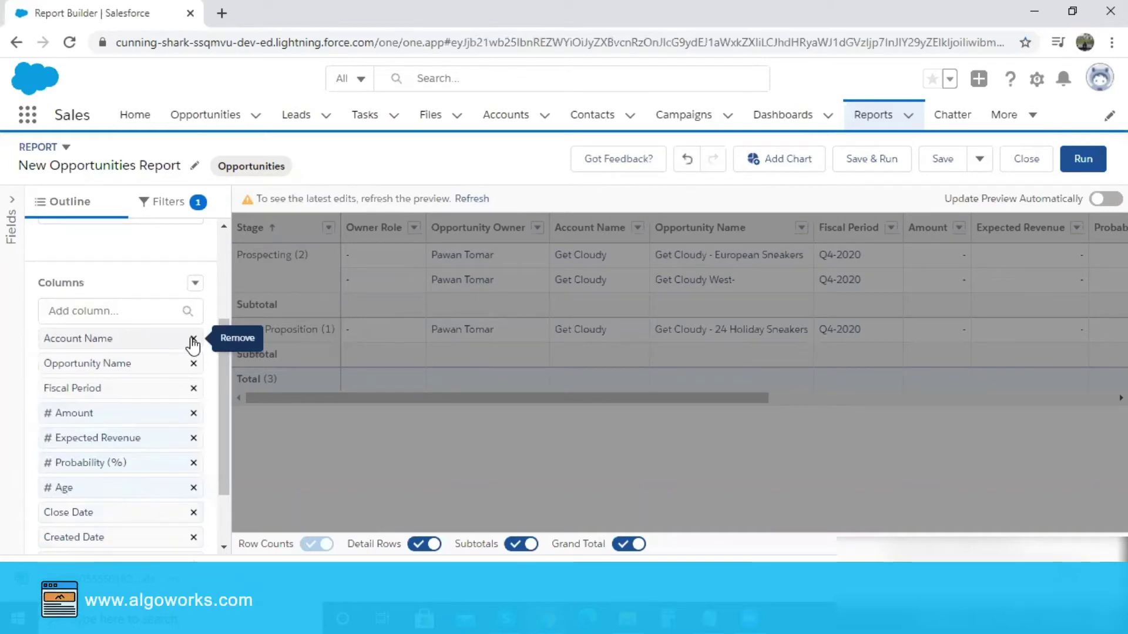
pyautogui.click(192, 339)
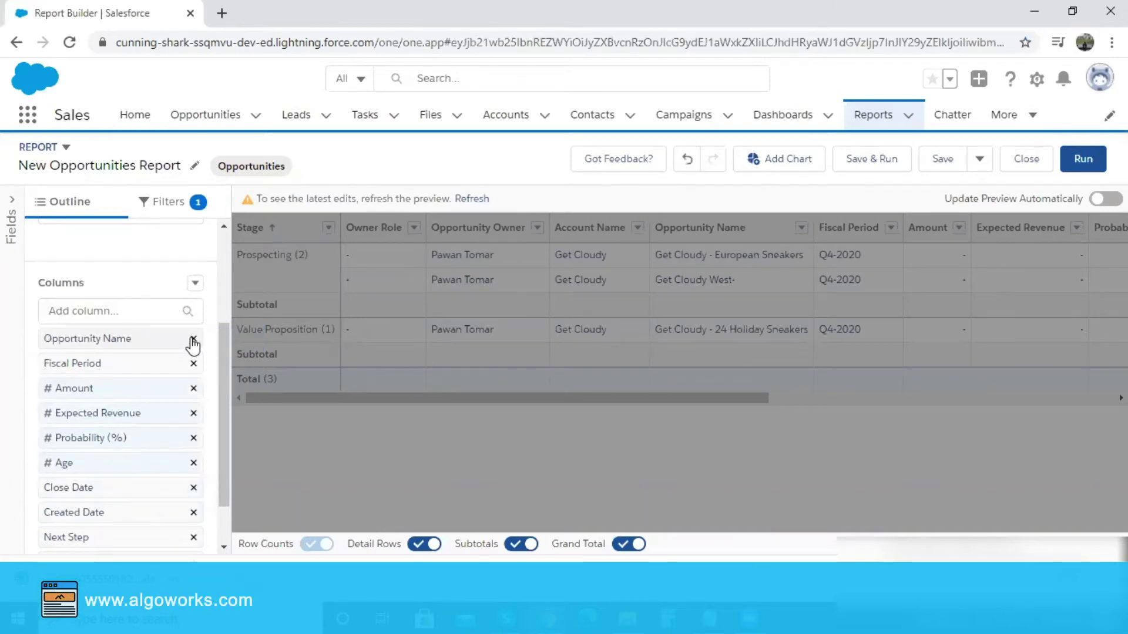
pyautogui.click(194, 389)
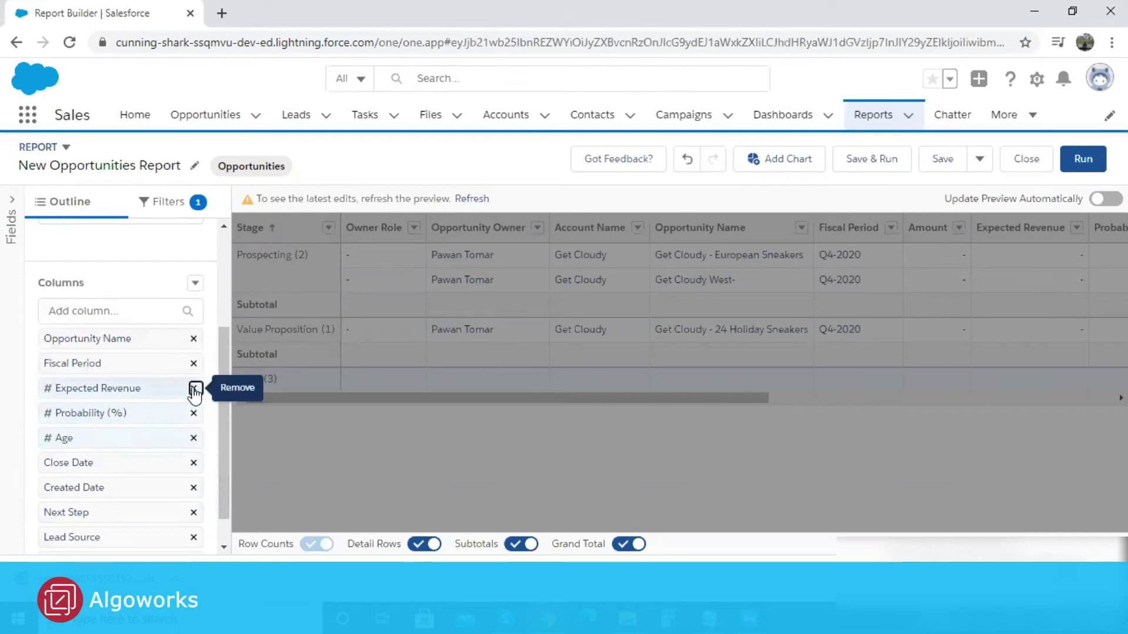
pyautogui.click(194, 389)
pyautogui.click(194, 390)
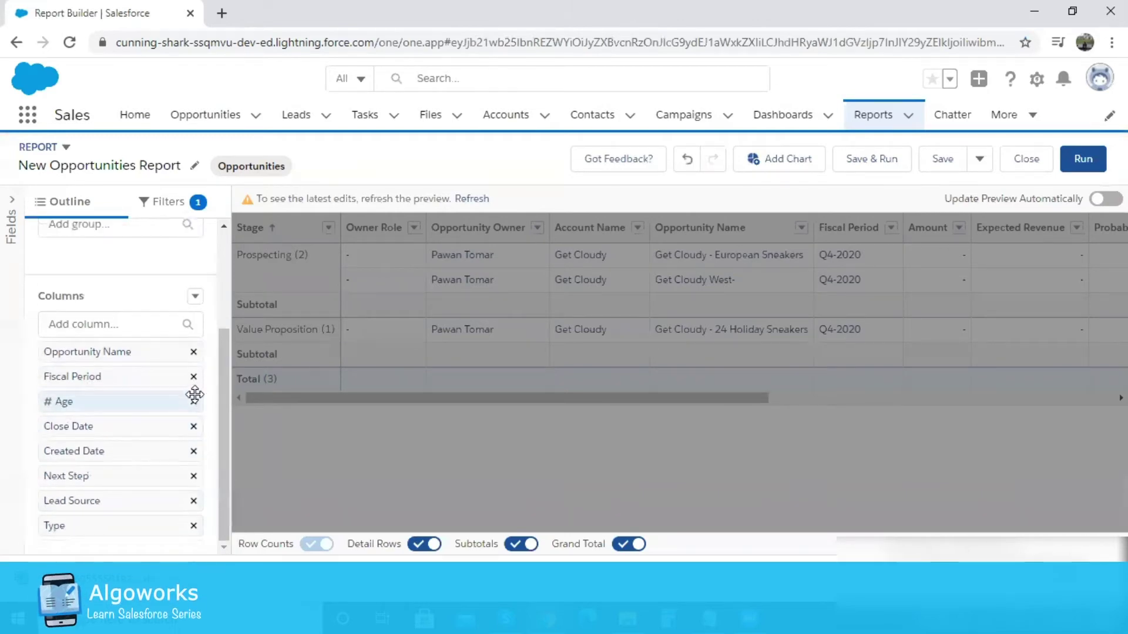
pyautogui.click(193, 403)
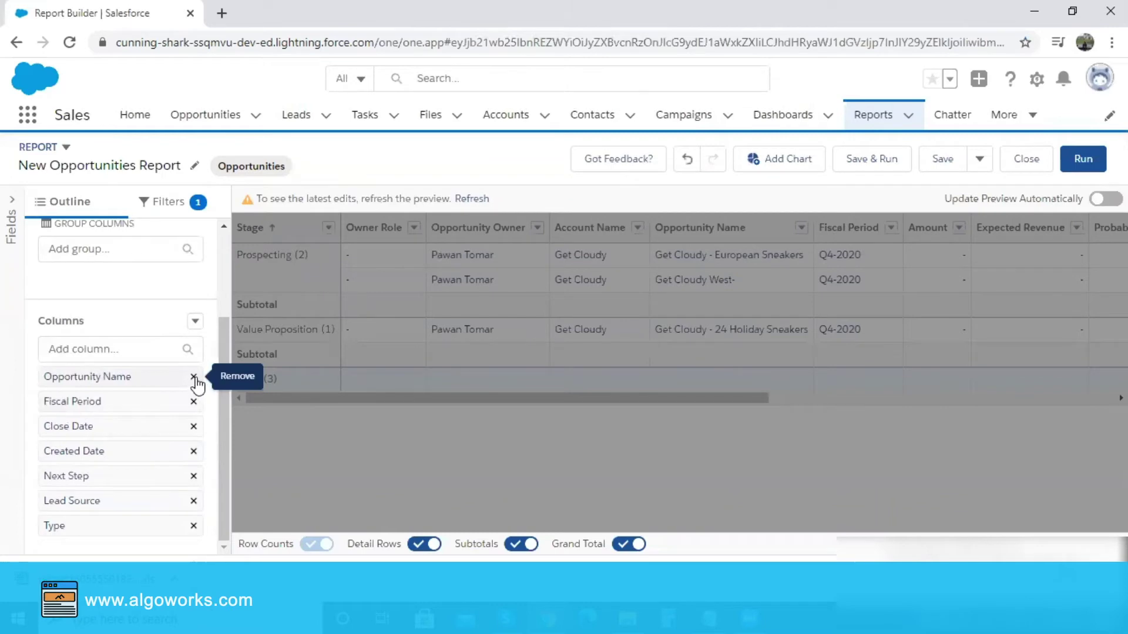
# Add the opportunity's Last Modified Date as a report column, refresh the preview and check the new column
pyautogui.click(127, 348)
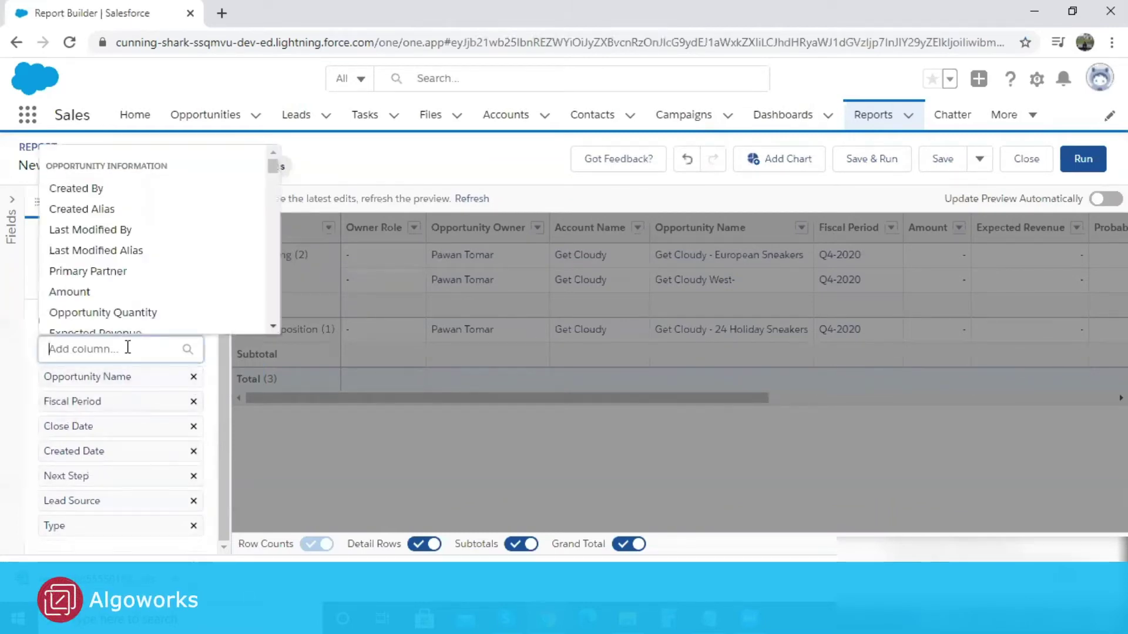
pyautogui.write('last modo')
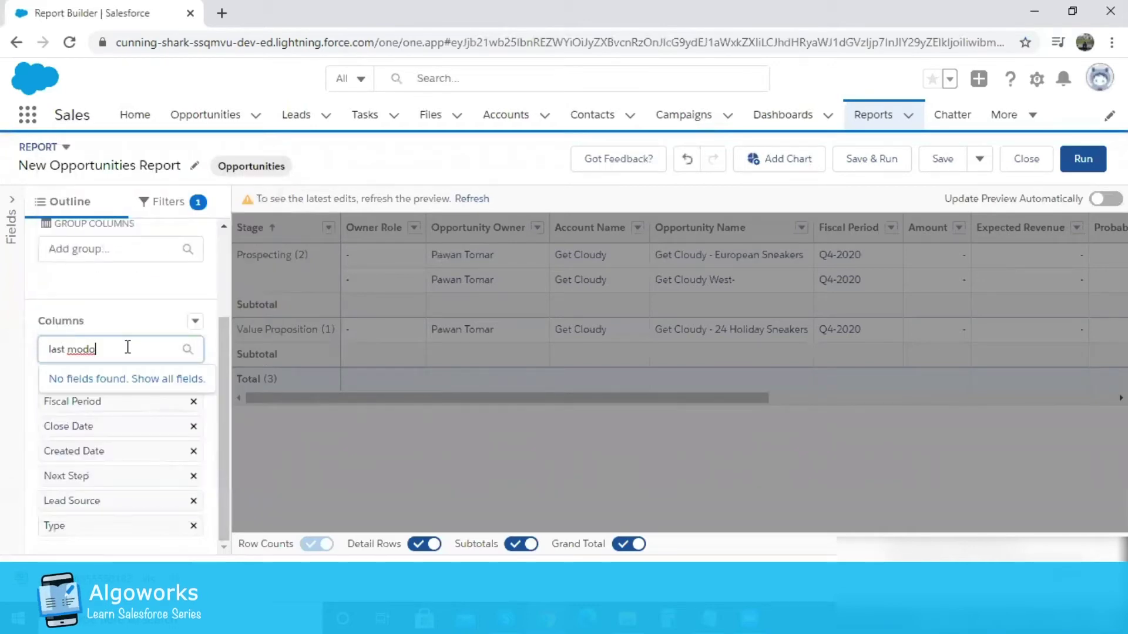
pyautogui.press('BackSpace')
pyautogui.write('i')
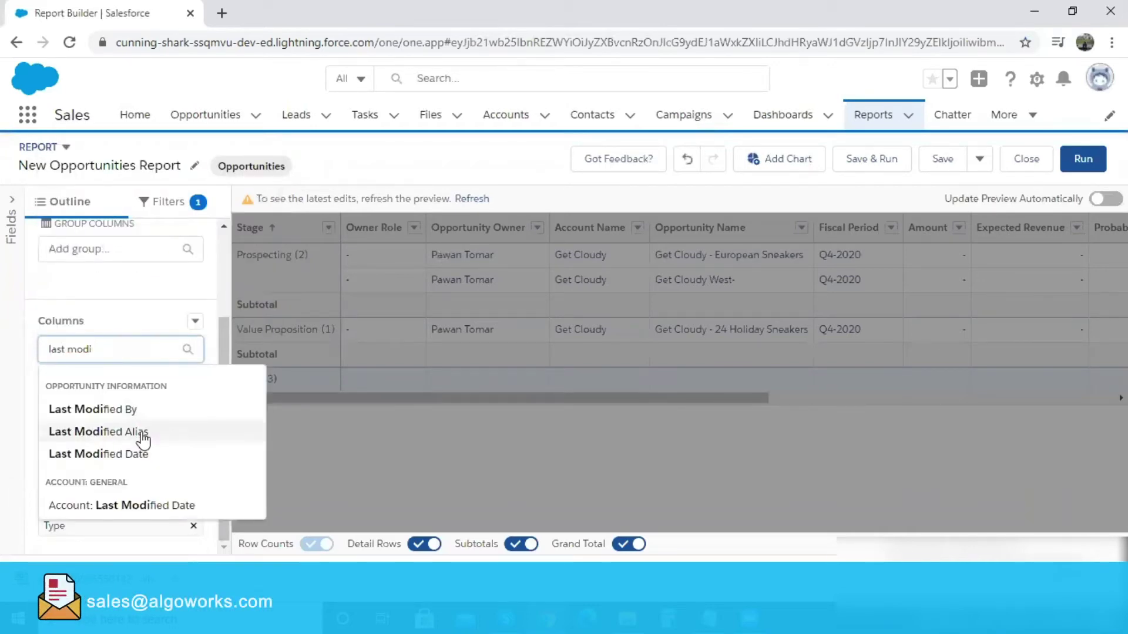
pyautogui.click(146, 454)
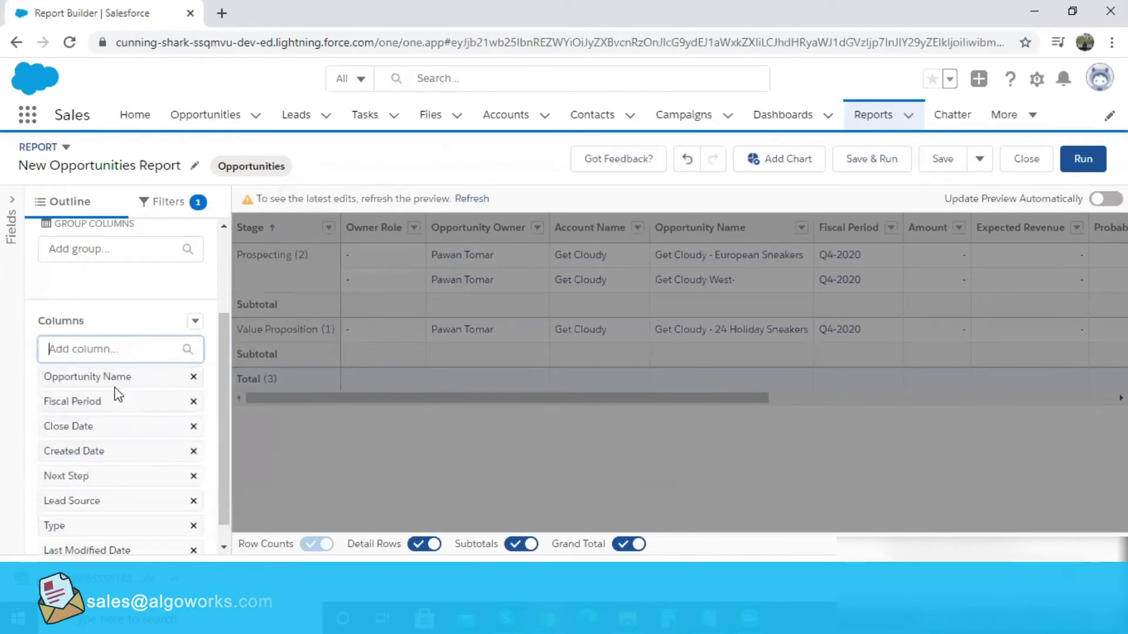
pyautogui.click(468, 200)
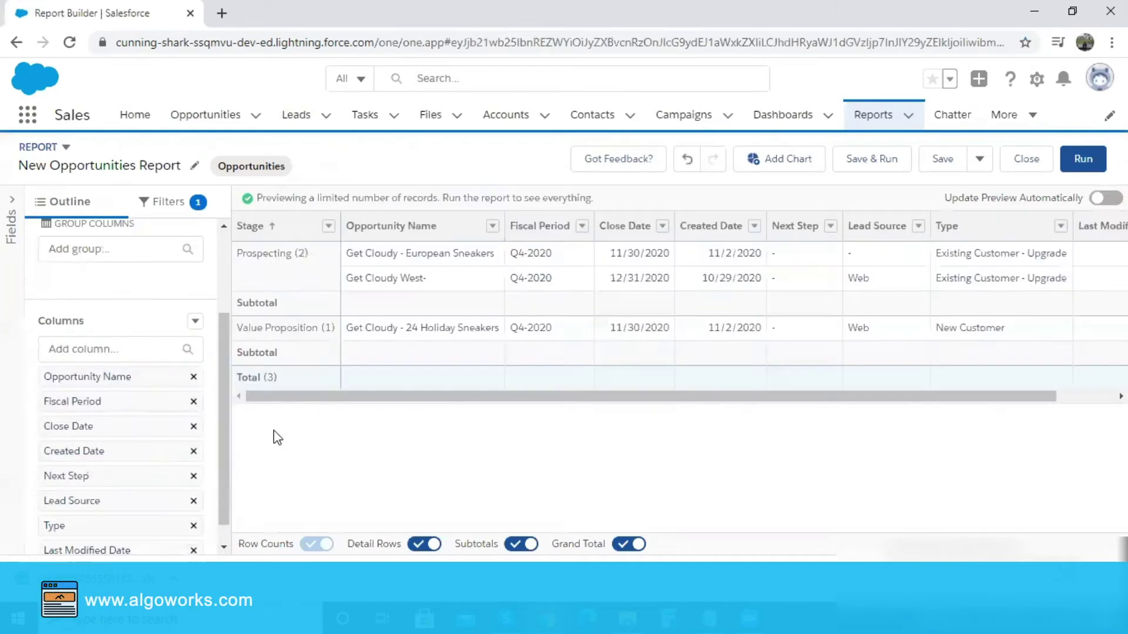
pyautogui.moveTo(294, 397); pyautogui.dragTo(1033, 262)
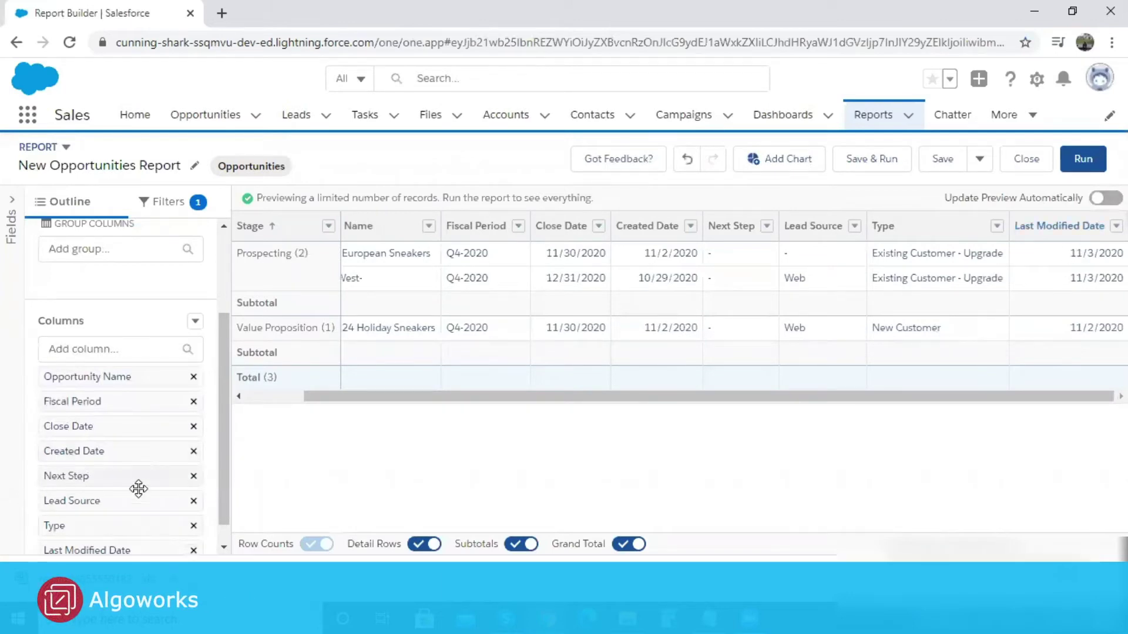
pyautogui.scroll(-1, 218, 447)
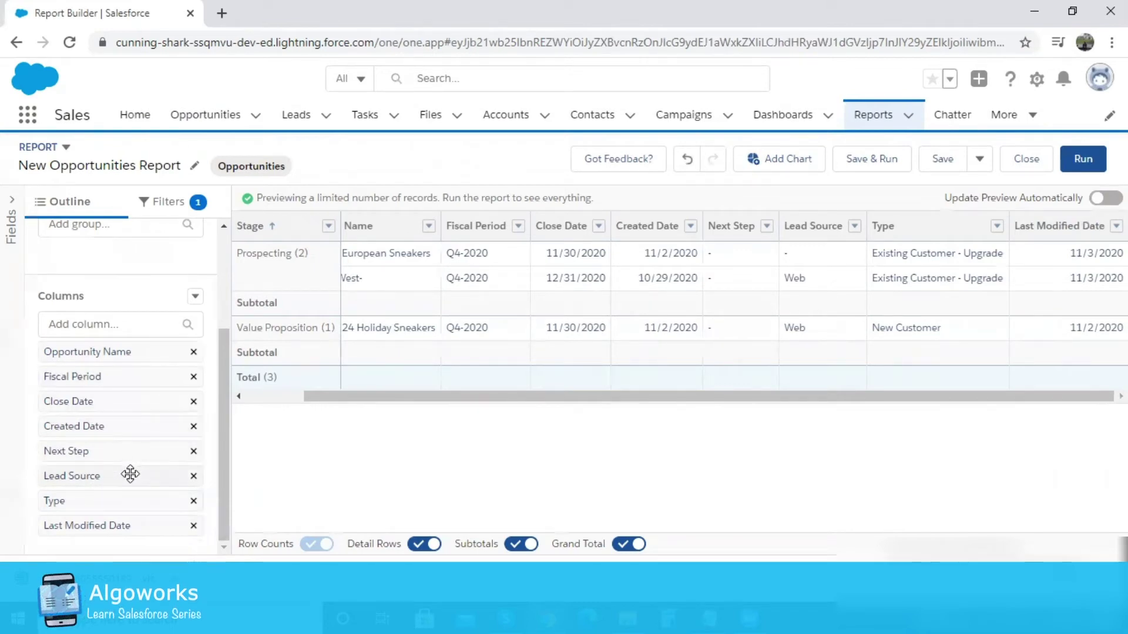
# Move the Lead Source column ahead of Opportunity Name in the report's column order and refresh the preview
pyautogui.moveTo(130, 474); pyautogui.dragTo(114, 348)
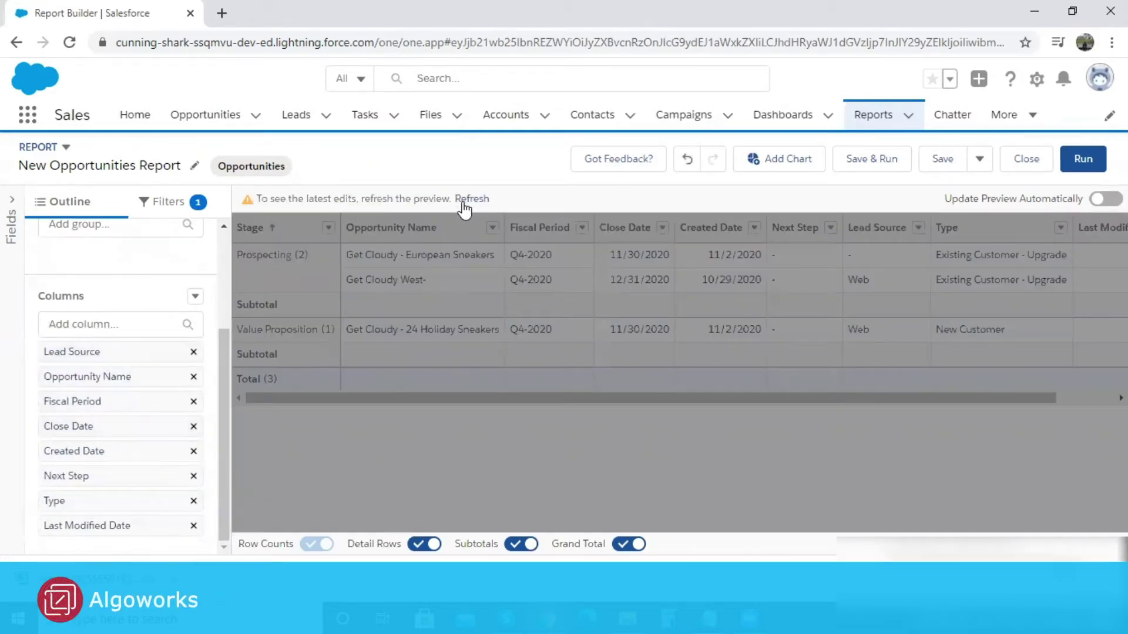
pyautogui.click(464, 203)
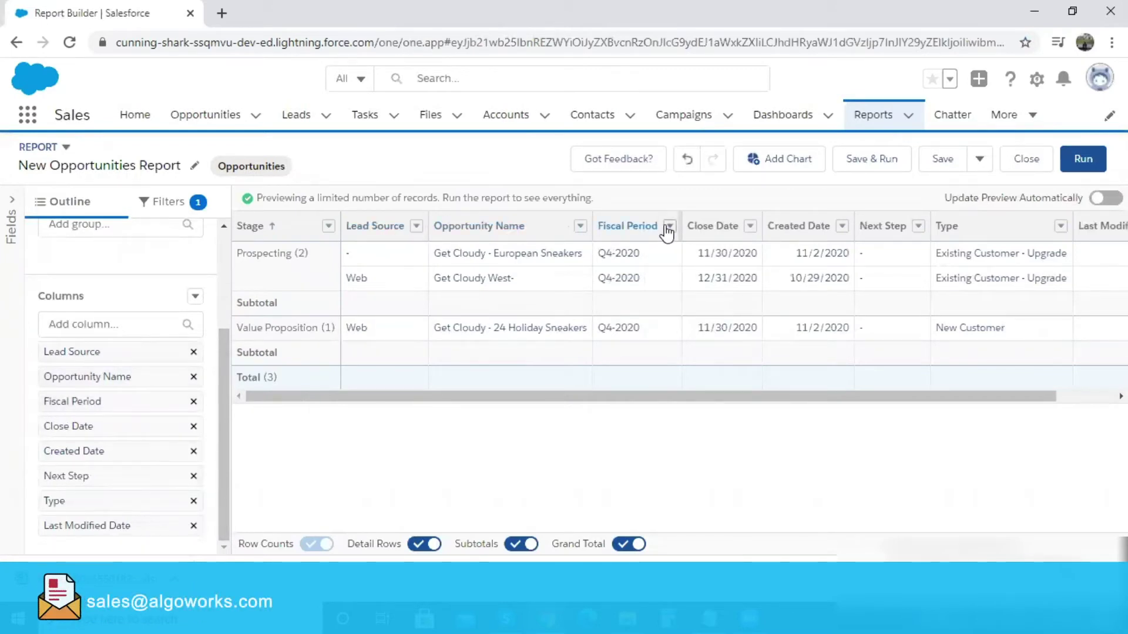
pyautogui.moveTo(416, 398); pyautogui.dragTo(350, 411)
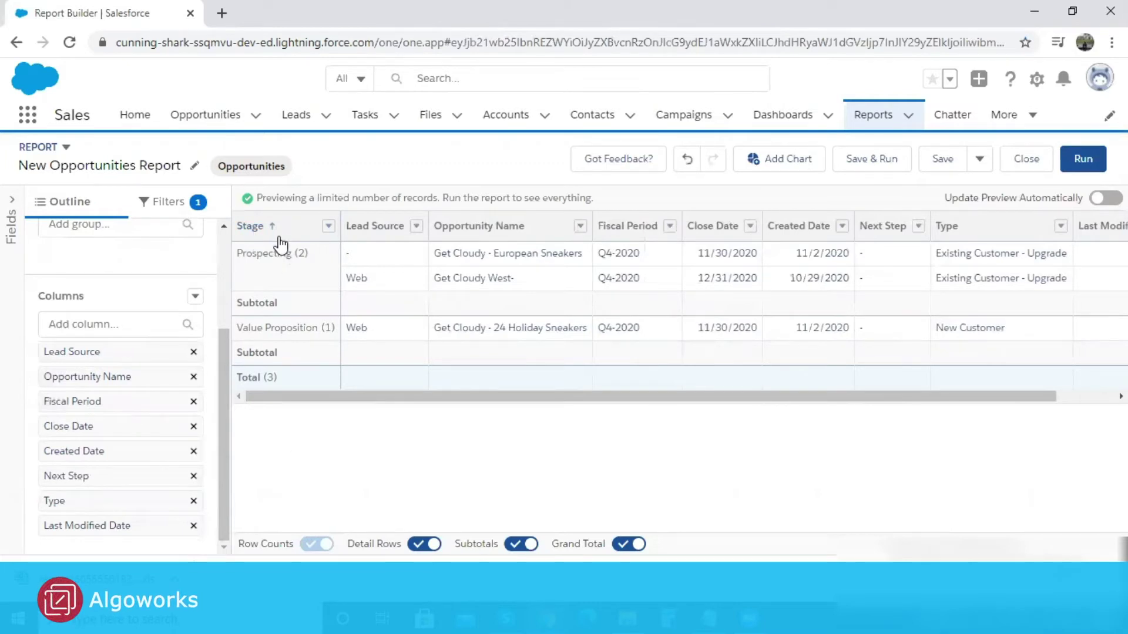
# Set the report's Show Me filter to All opportunities
pyautogui.click(189, 207)
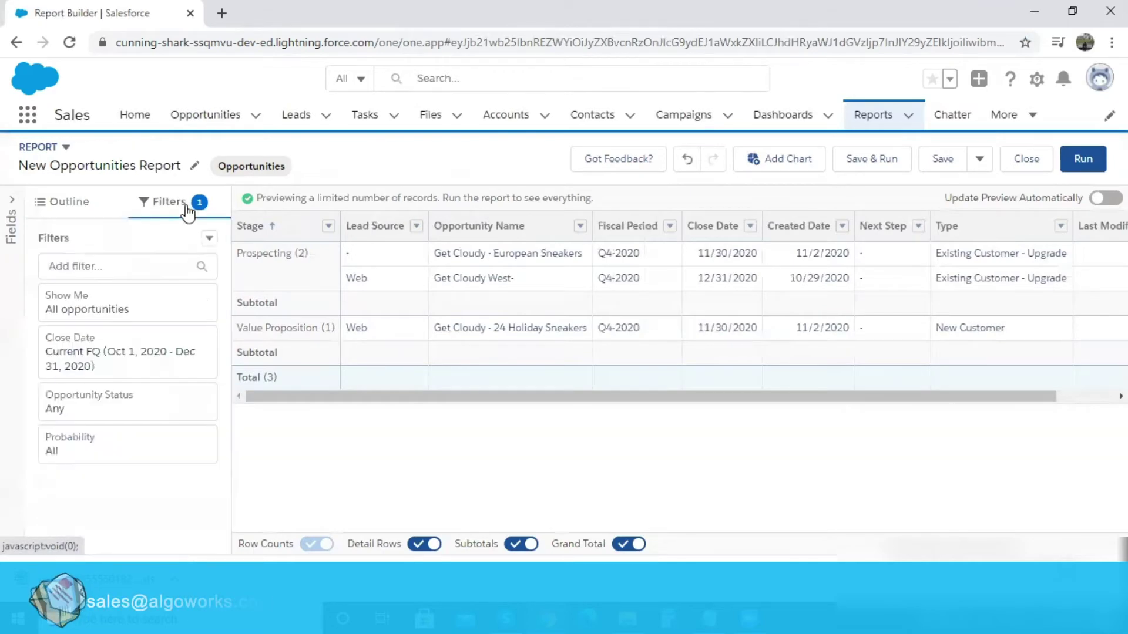
pyautogui.click(114, 311)
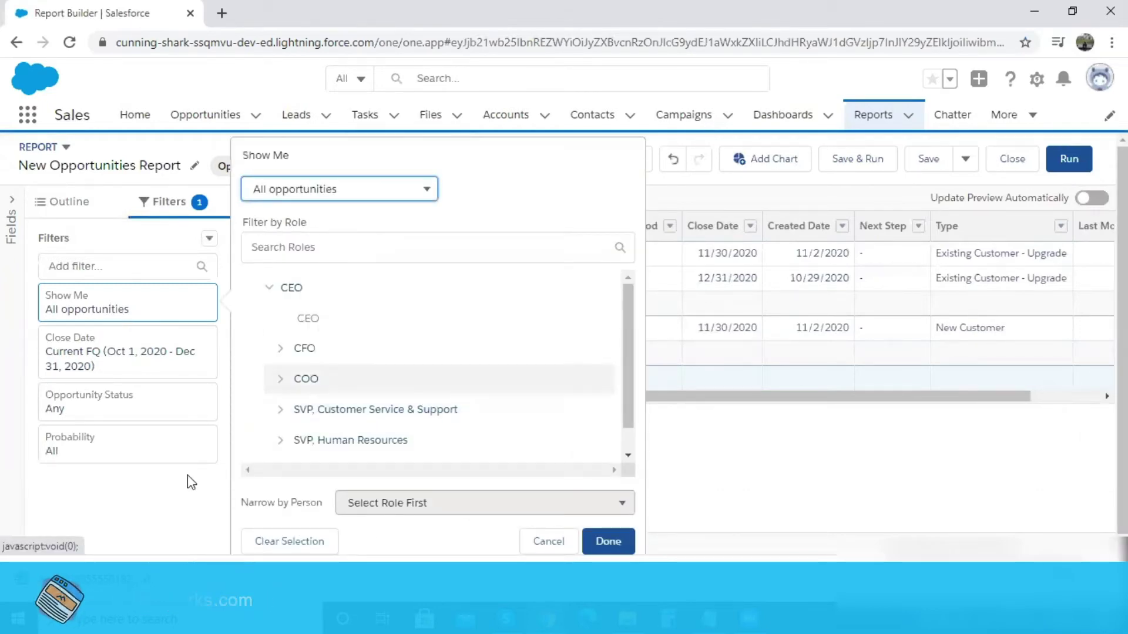
pyautogui.click(416, 199)
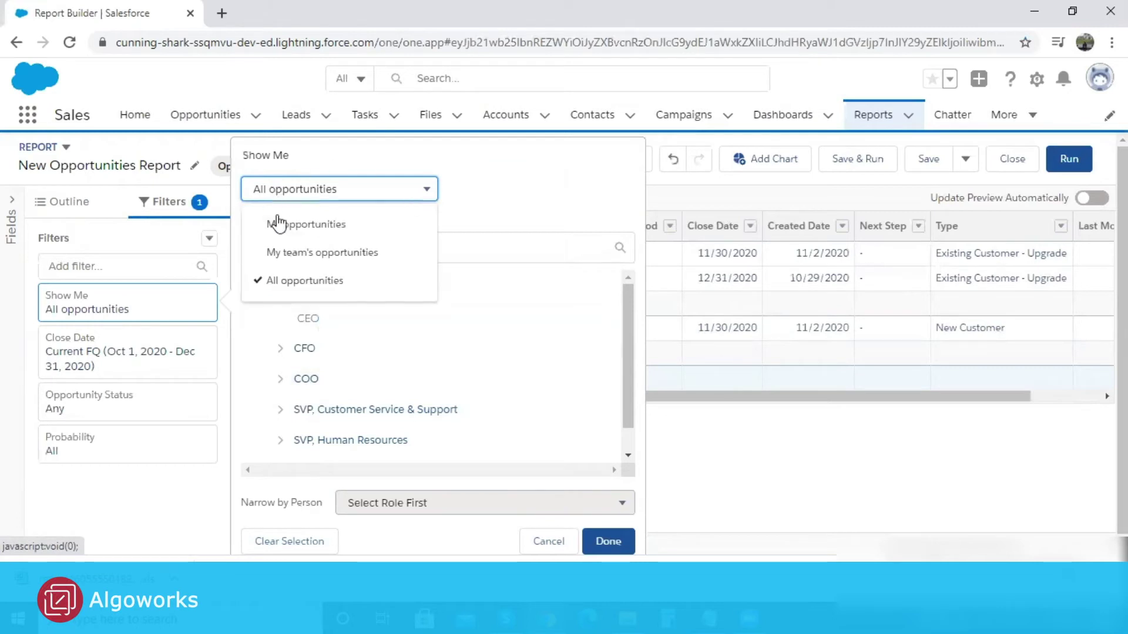
pyautogui.click(333, 282)
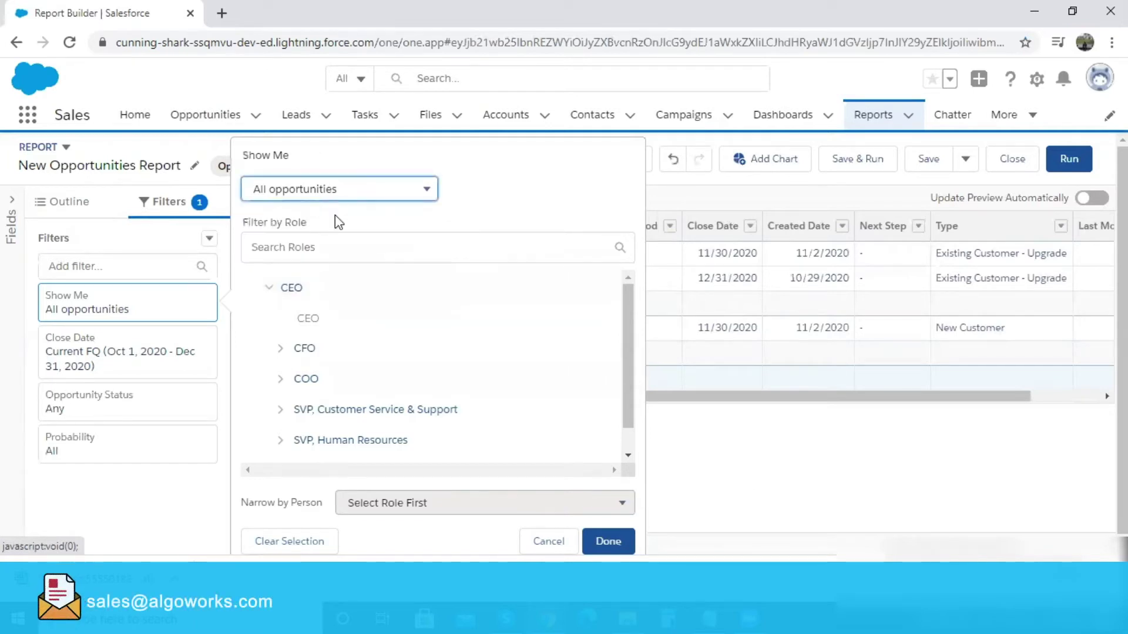
pyautogui.click(608, 542)
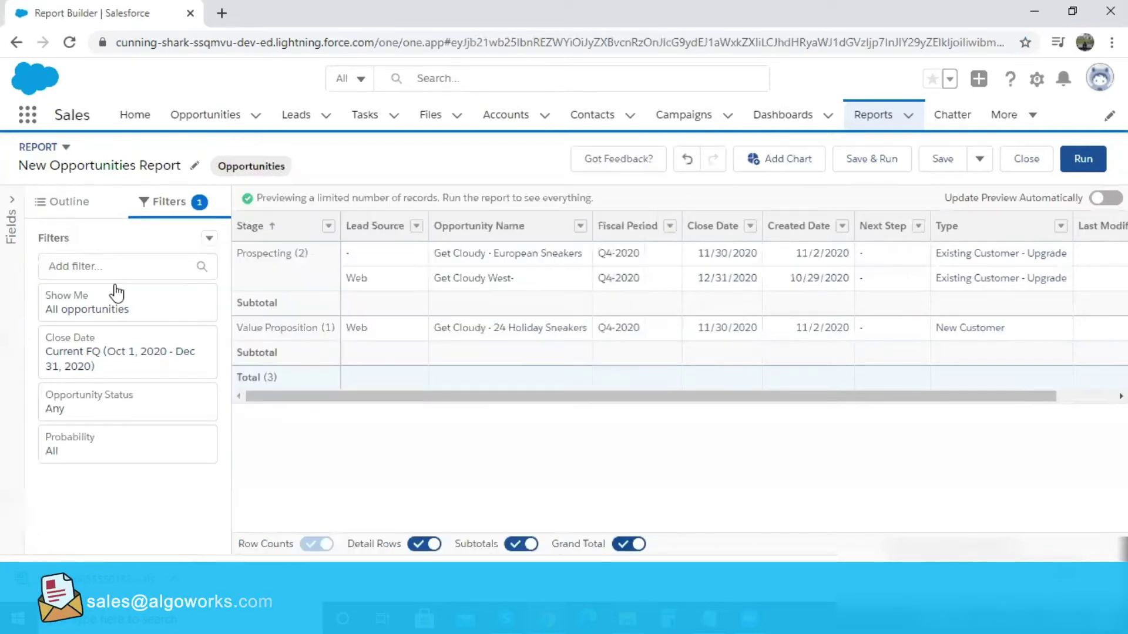
# Change the Close Date filter to use Created Date with the All Time range, then refresh the preview
pyautogui.click(113, 361)
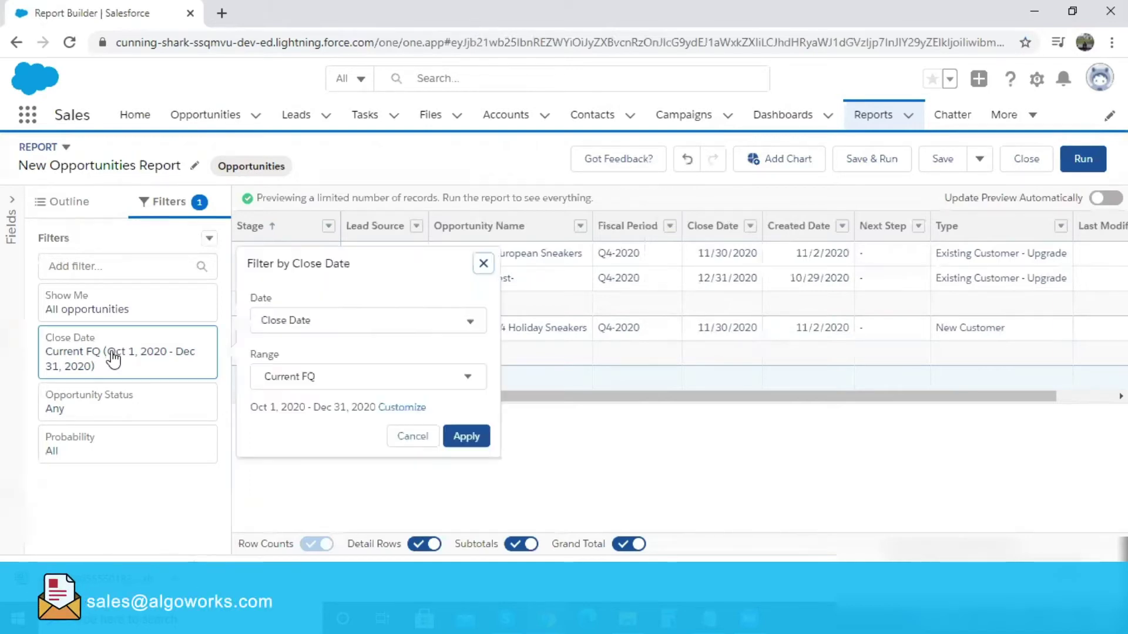
pyautogui.click(374, 322)
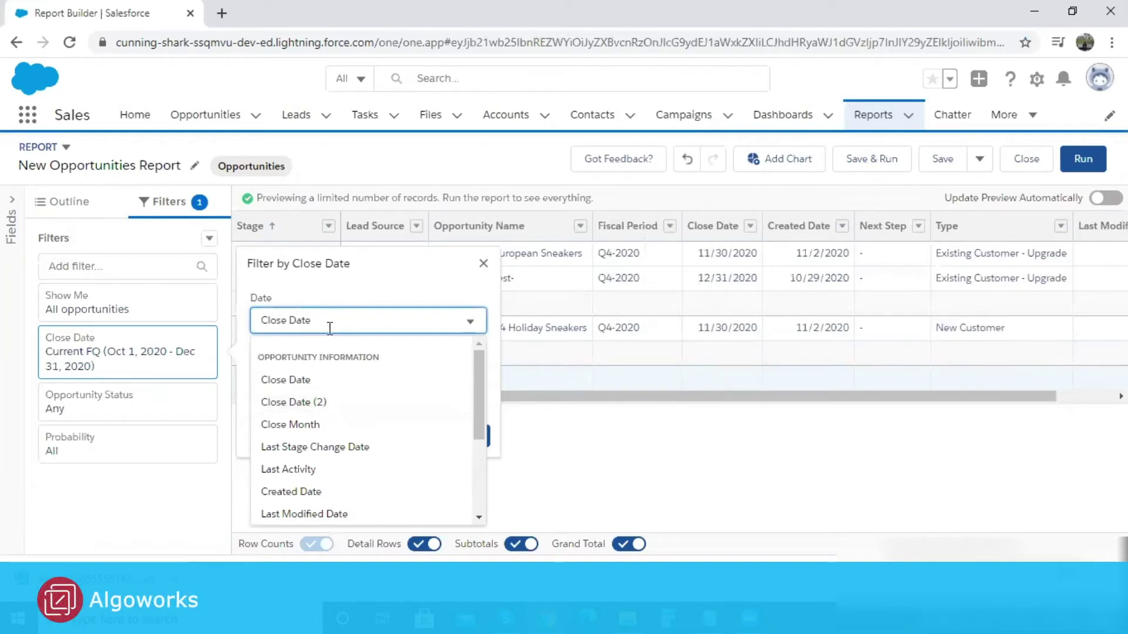
pyautogui.click(320, 493)
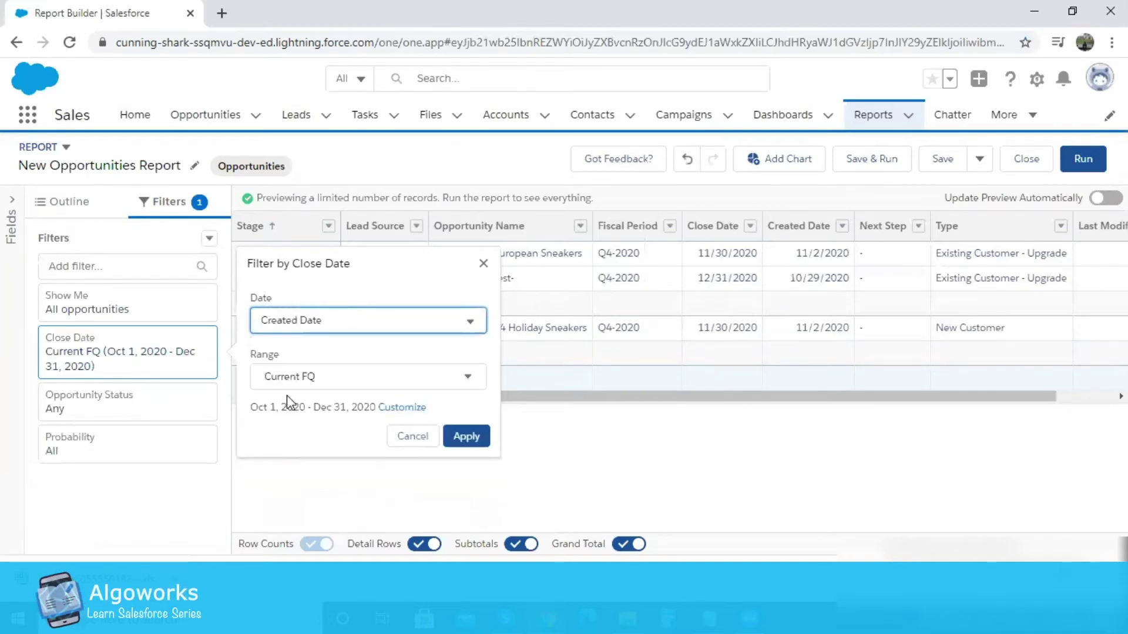
pyautogui.click(462, 379)
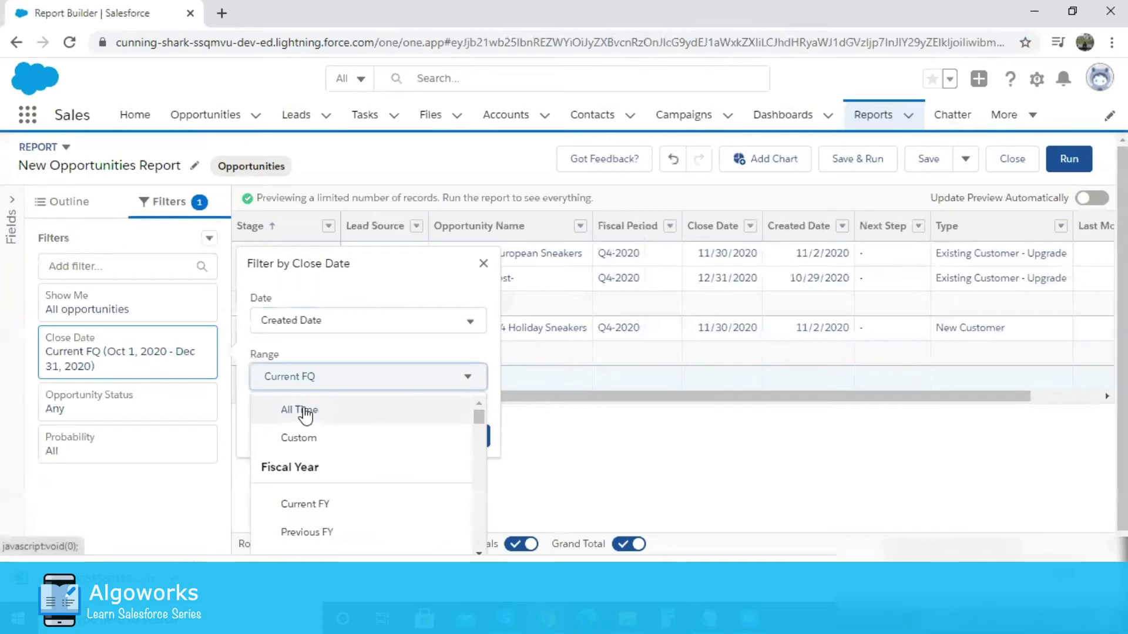
pyautogui.click(329, 441)
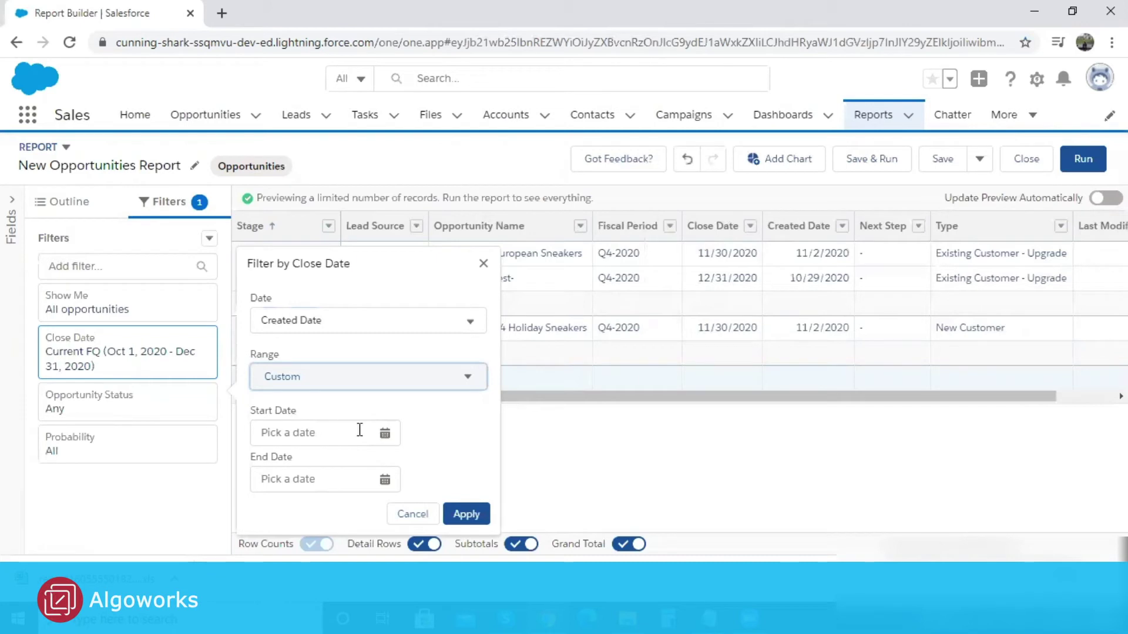
pyautogui.click(439, 383)
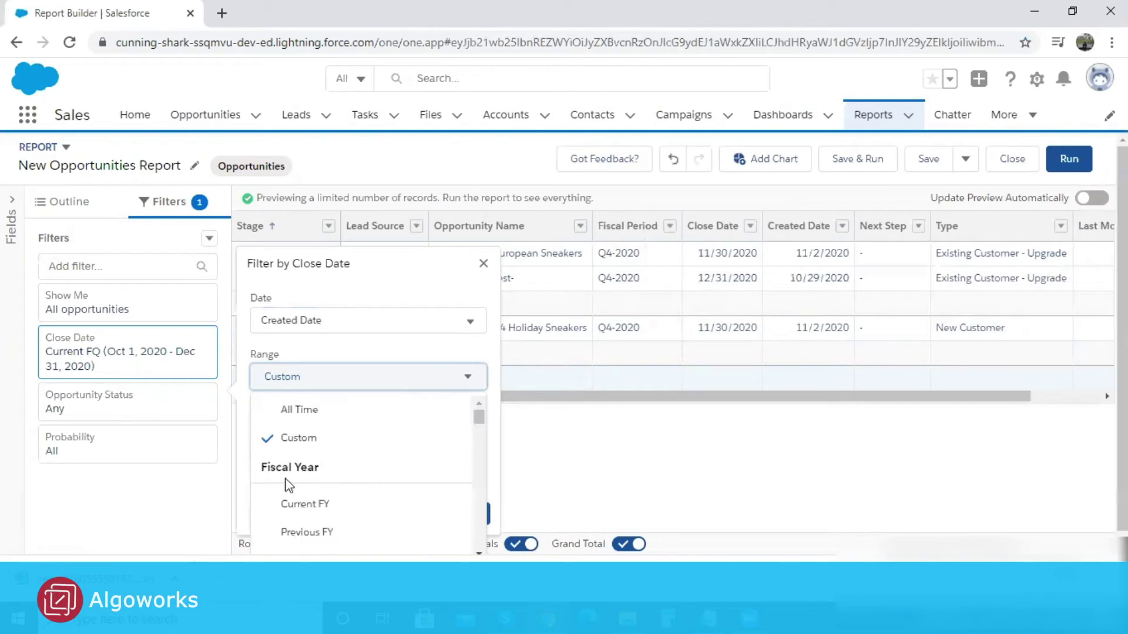
pyautogui.click(316, 414)
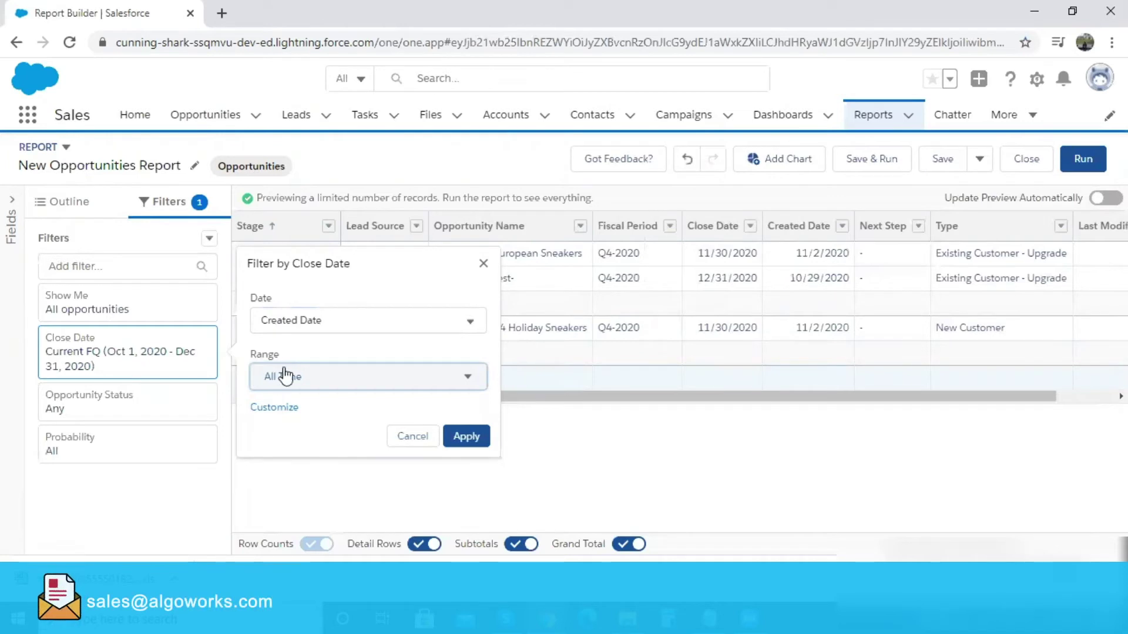
pyautogui.click(466, 436)
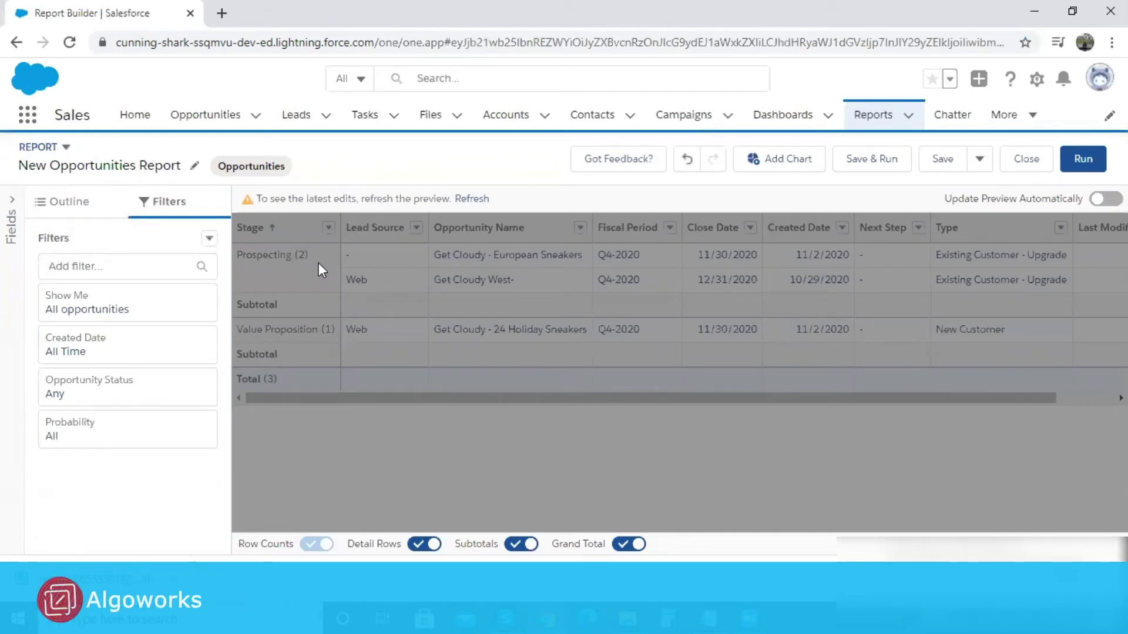
pyautogui.click(472, 199)
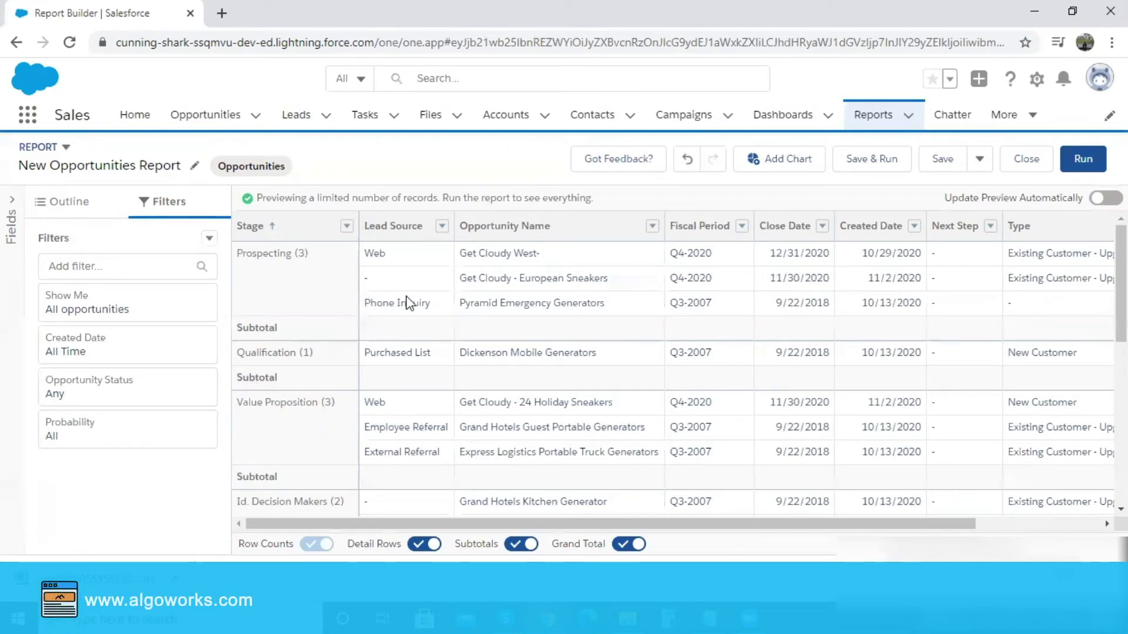
# Search the filter fields for "stage" and add Stage as a report filter
pyautogui.click(84, 262)
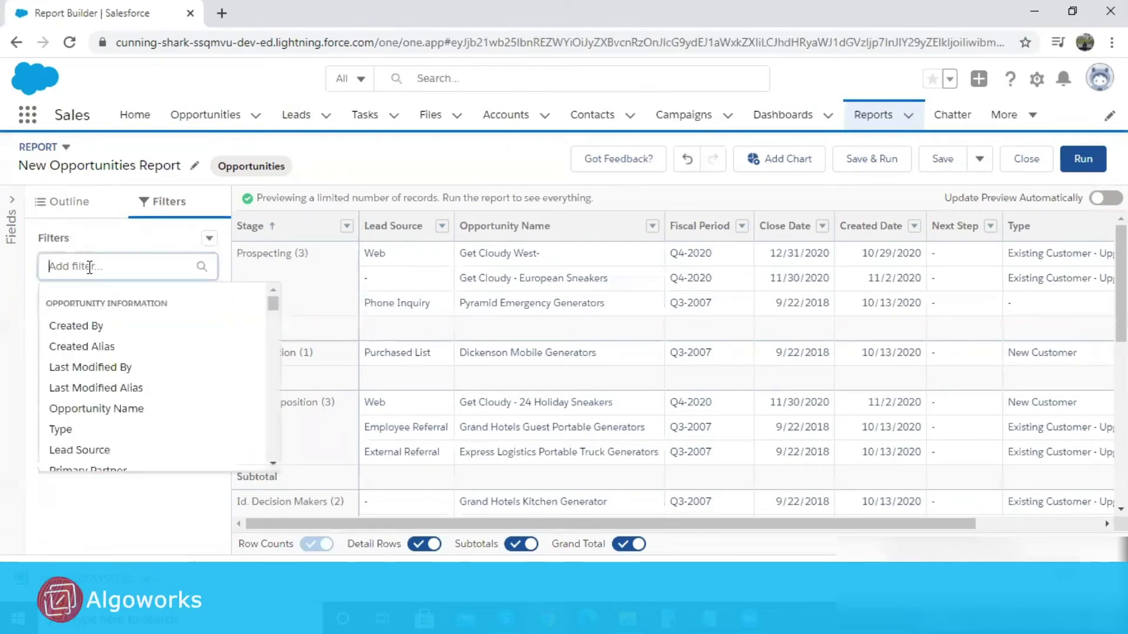
pyautogui.write('satg')
pyautogui.press('BackSpace')
pyautogui.press('BackSpace')
pyautogui.press('BackSpace')
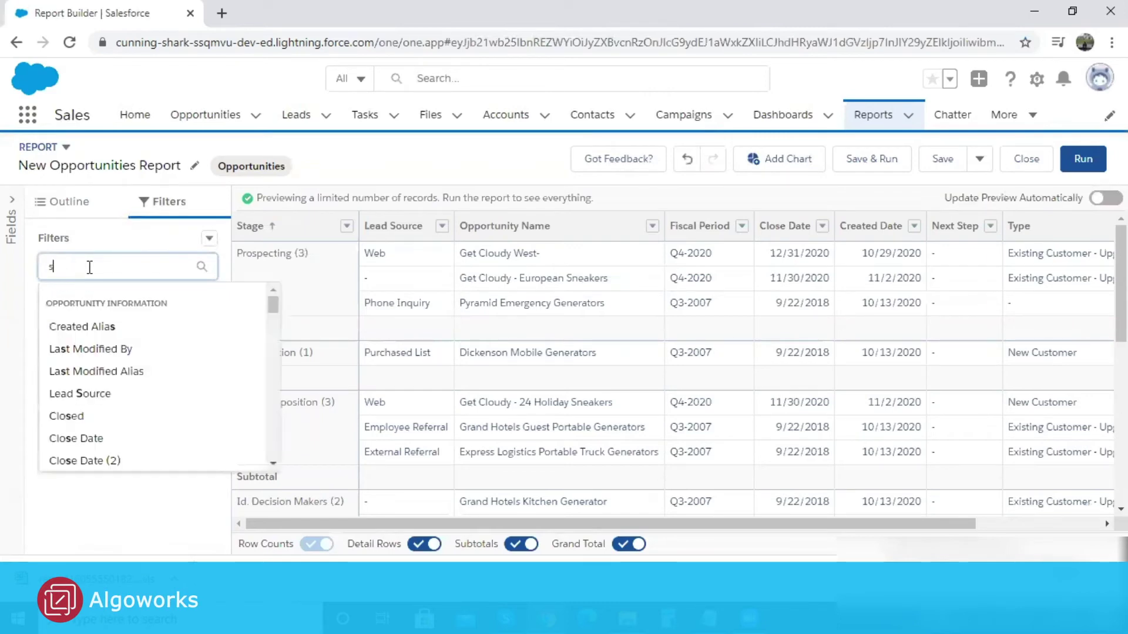
pyautogui.write('tage')
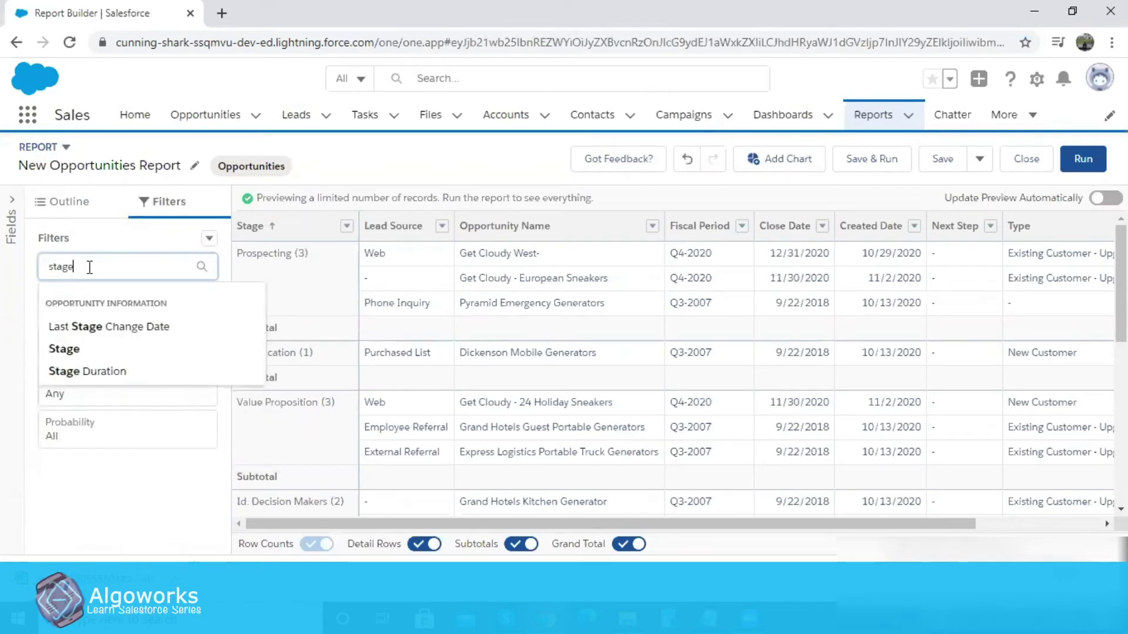
pyautogui.click(87, 353)
# Set the Stage filter to not equal to Prospecting, refresh the preview and check the listed stages
pyautogui.click(470, 262)
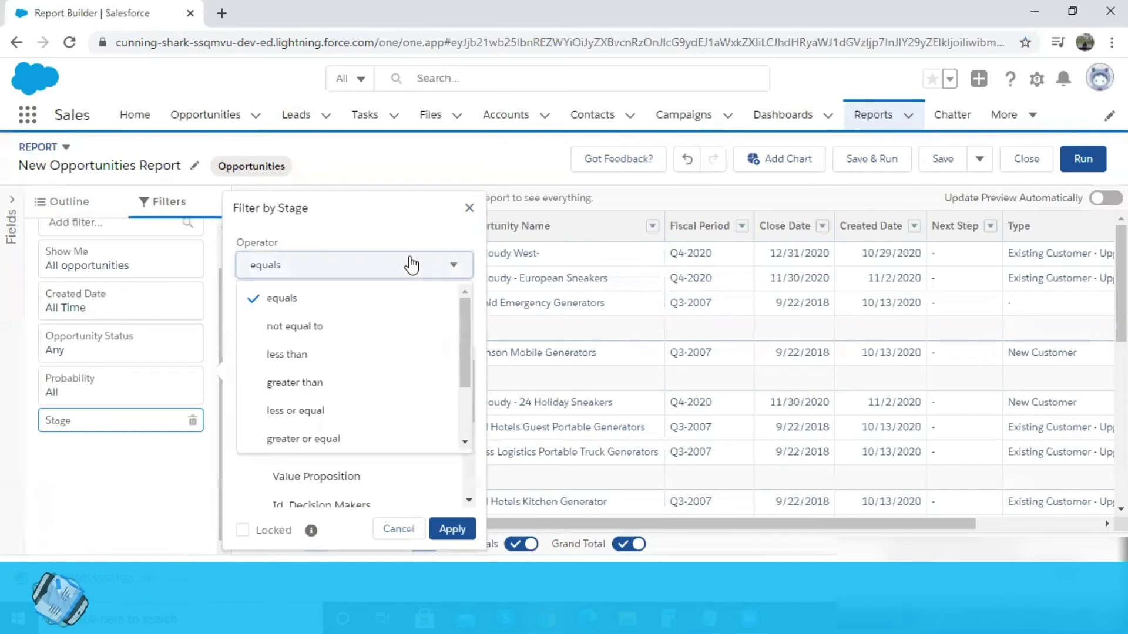
pyautogui.click(337, 332)
pyautogui.click(290, 393)
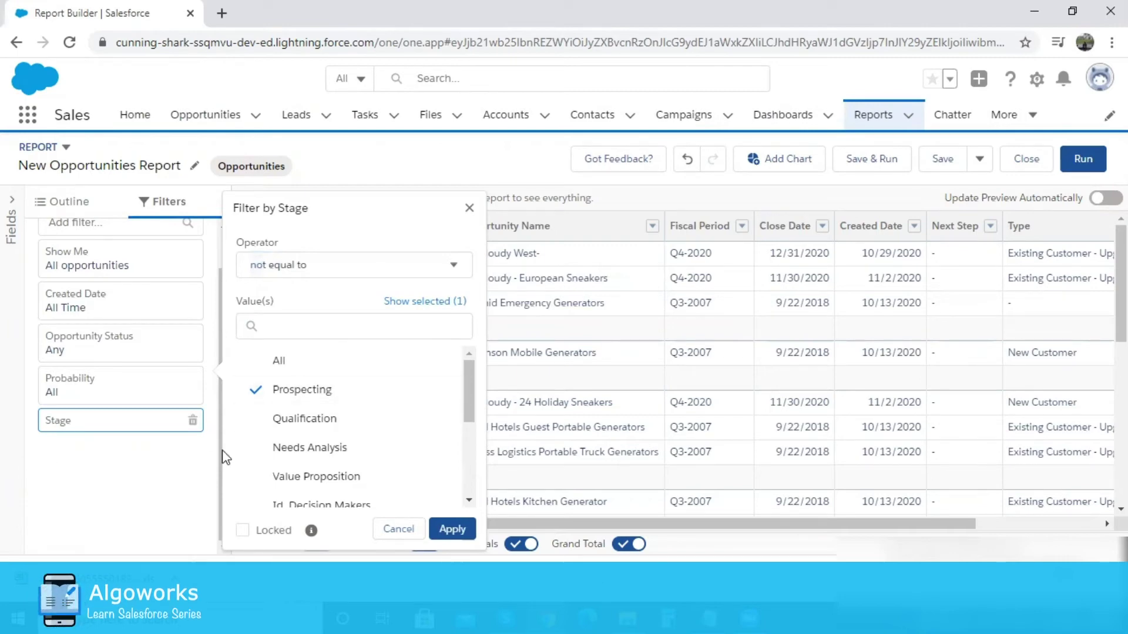
pyautogui.click(450, 529)
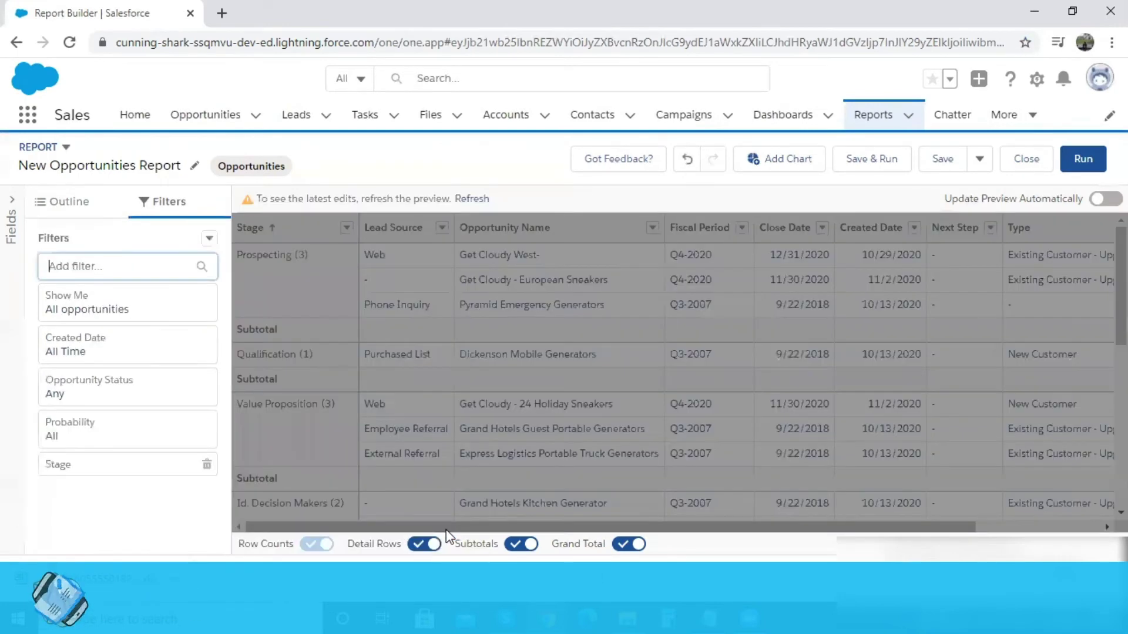
pyautogui.click(473, 199)
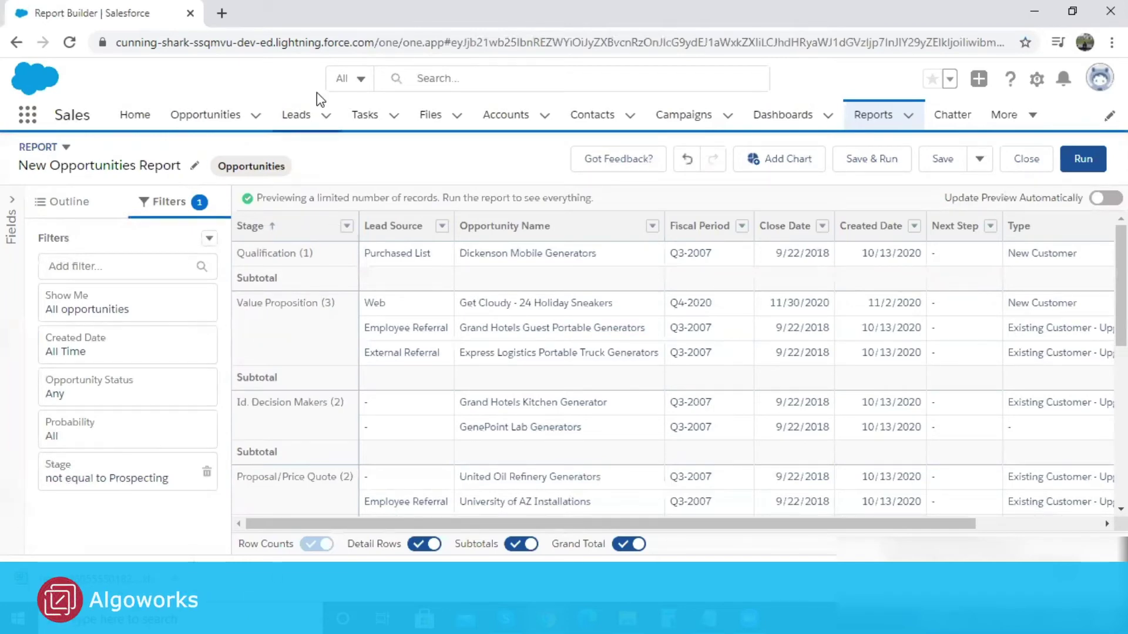
pyautogui.scroll(-7, 298, 326)
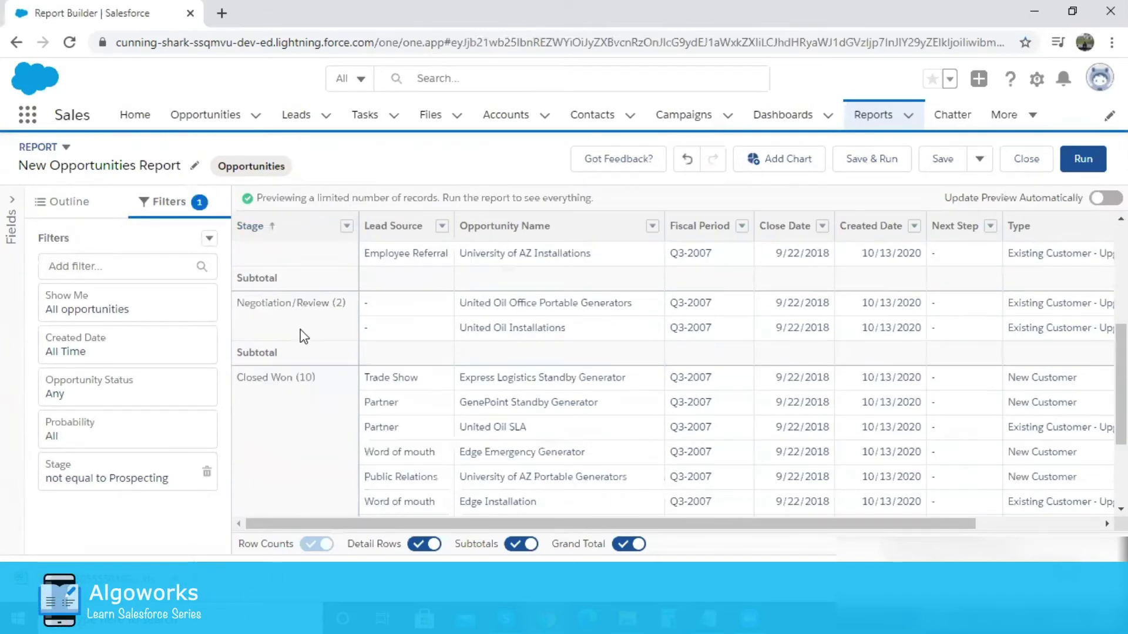
pyautogui.scroll(7, 298, 320)
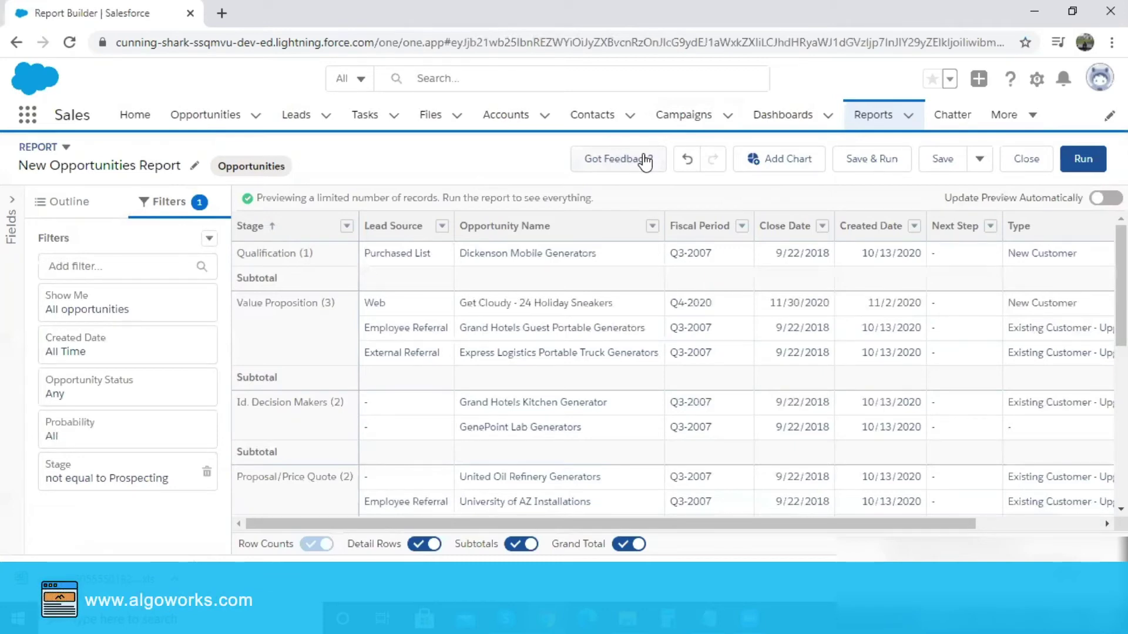
# Add a chart to the report and refresh the preview to show it
pyautogui.click(762, 162)
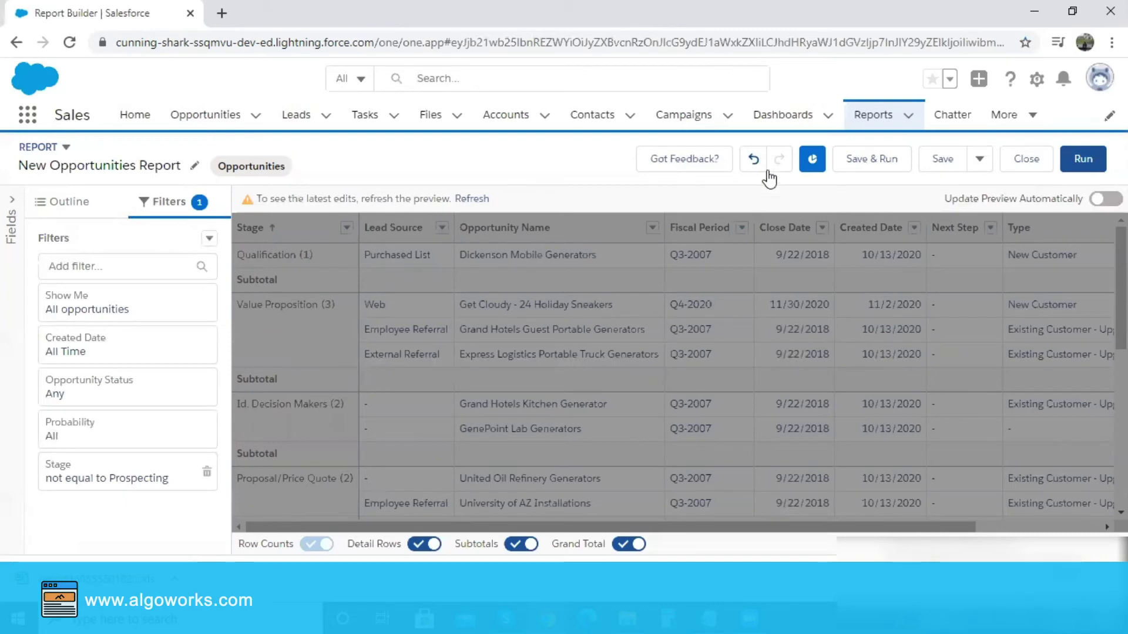
pyautogui.click(460, 200)
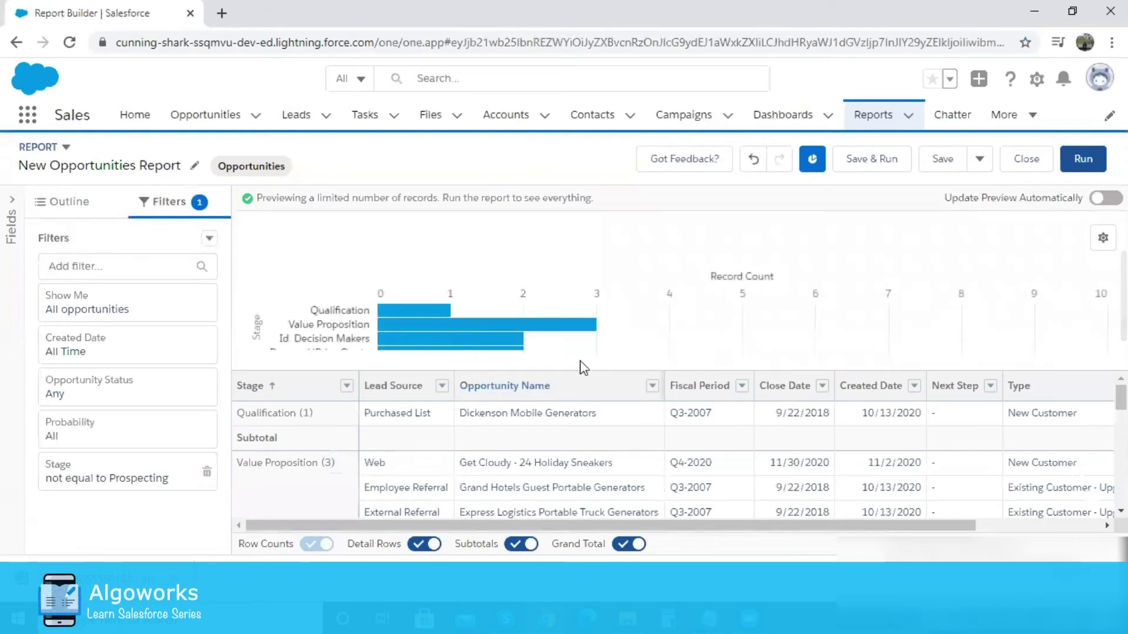
pyautogui.scroll(-2, 636, 326)
pyautogui.scroll(2, 636, 327)
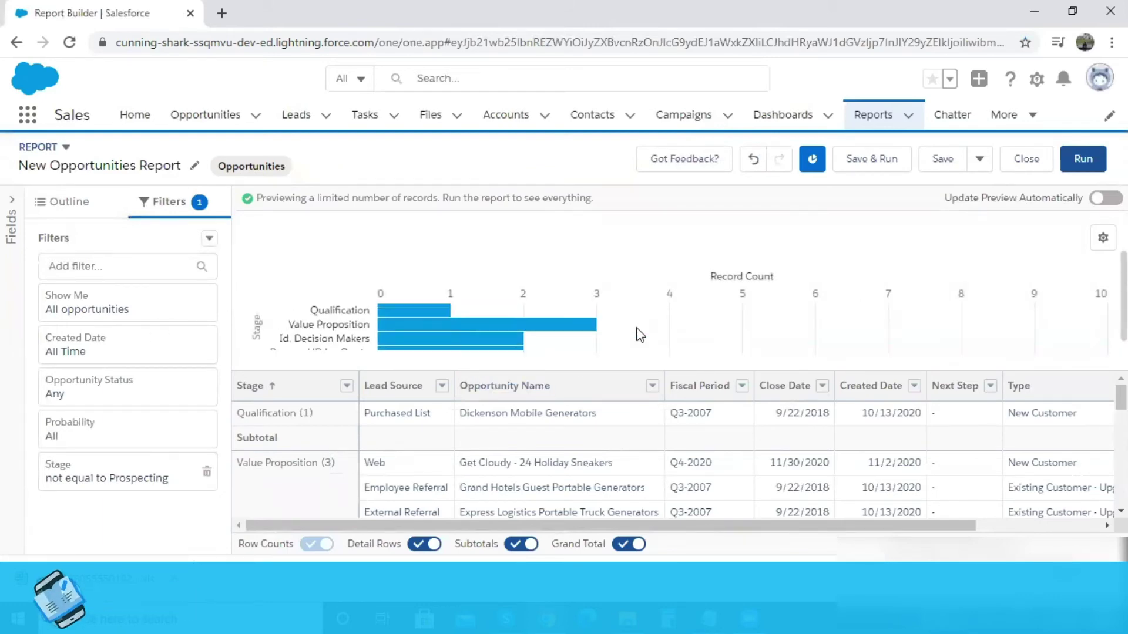
# Change the report chart's display type to Donut and refresh the preview
pyautogui.click(1103, 237)
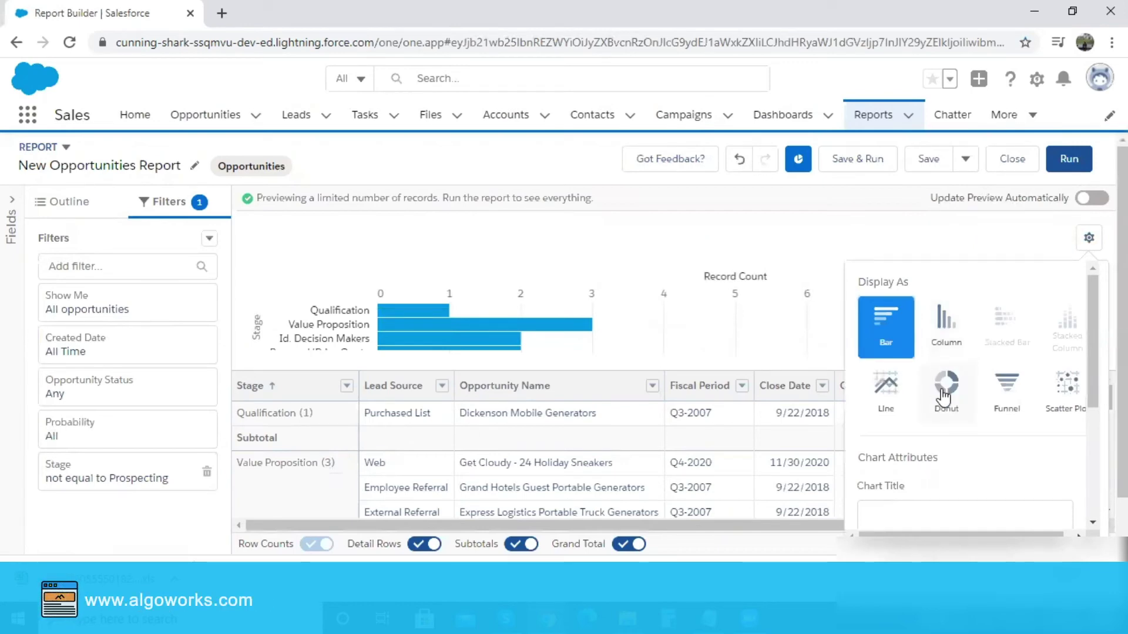
pyautogui.click(944, 398)
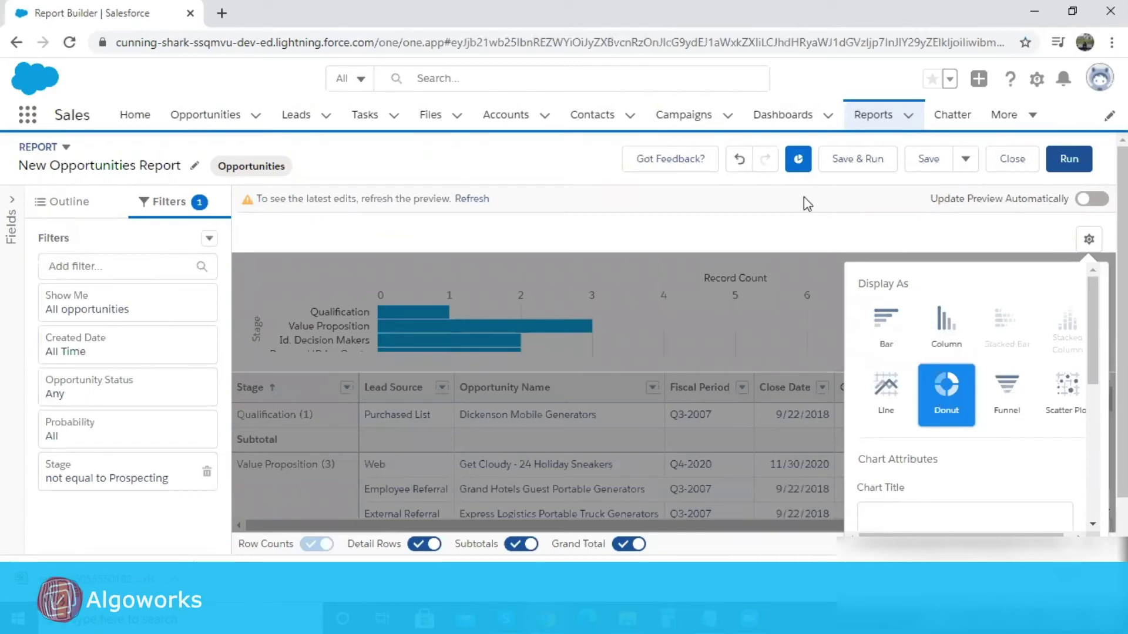
pyautogui.click(474, 209)
pyautogui.click(469, 200)
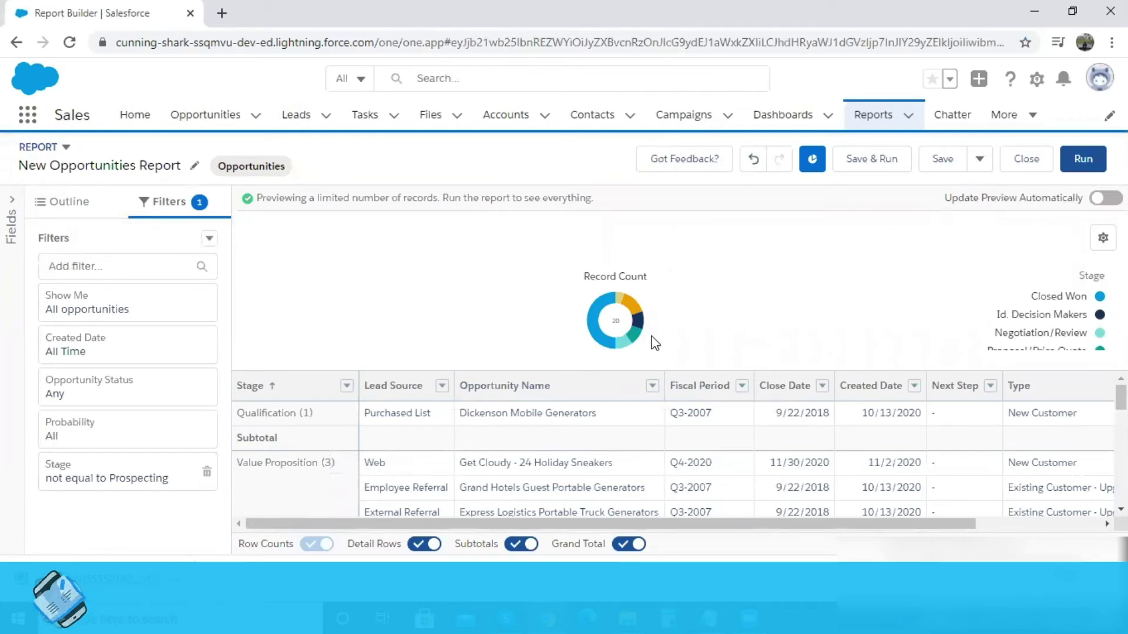
pyautogui.moveTo(598, 311)
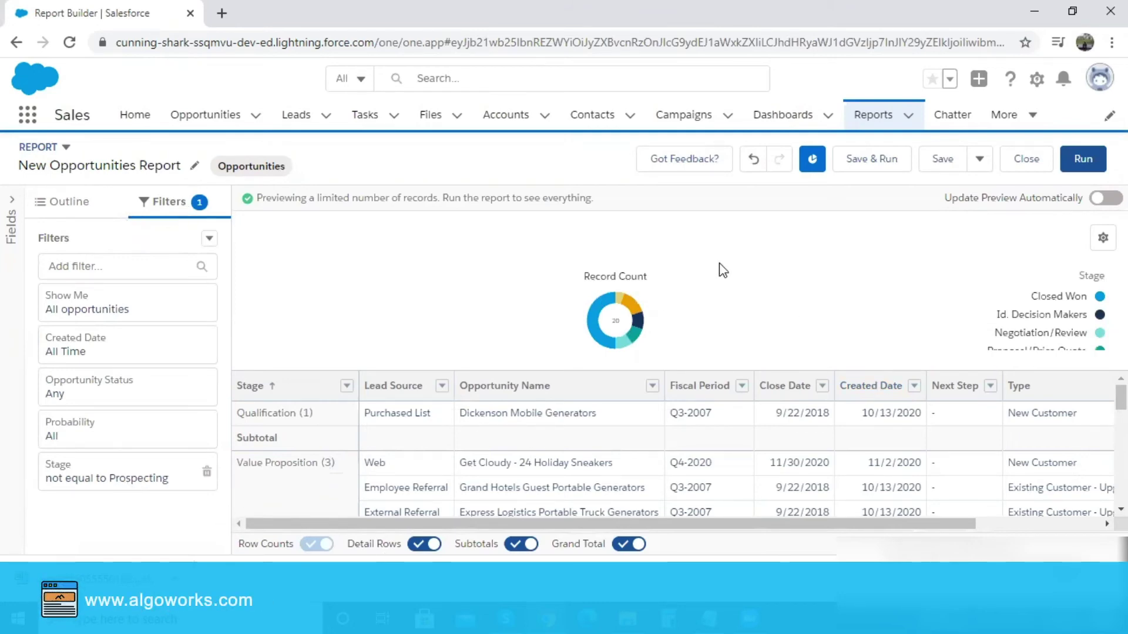
# Run the opportunities report and look through its full chart and grouped rows
pyautogui.click(1084, 160)
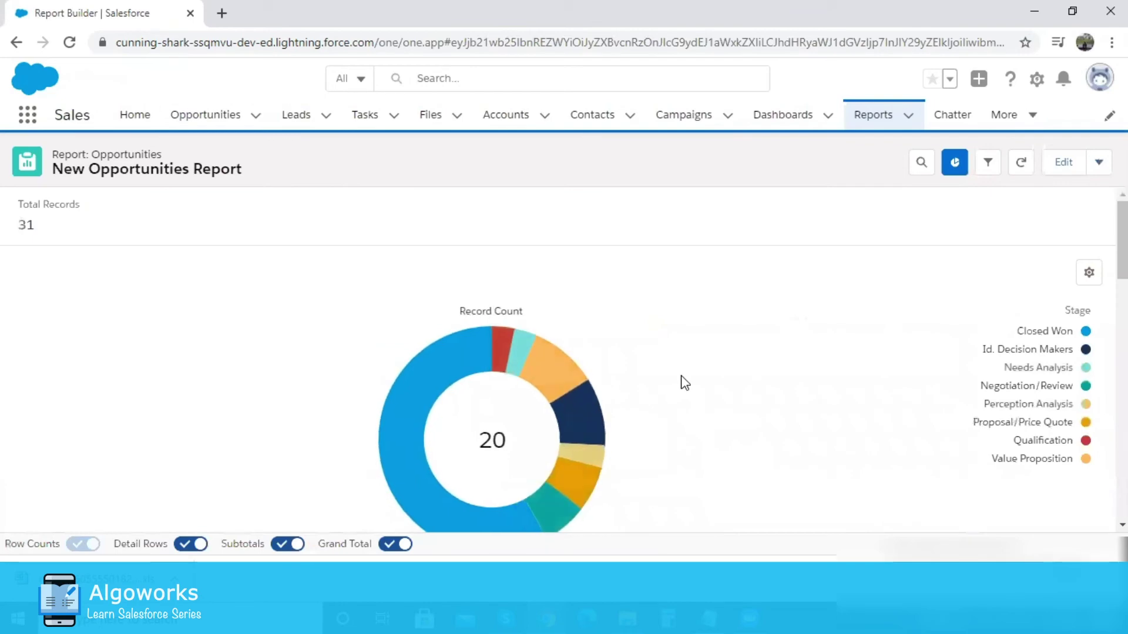
pyautogui.scroll(-7, 684, 382)
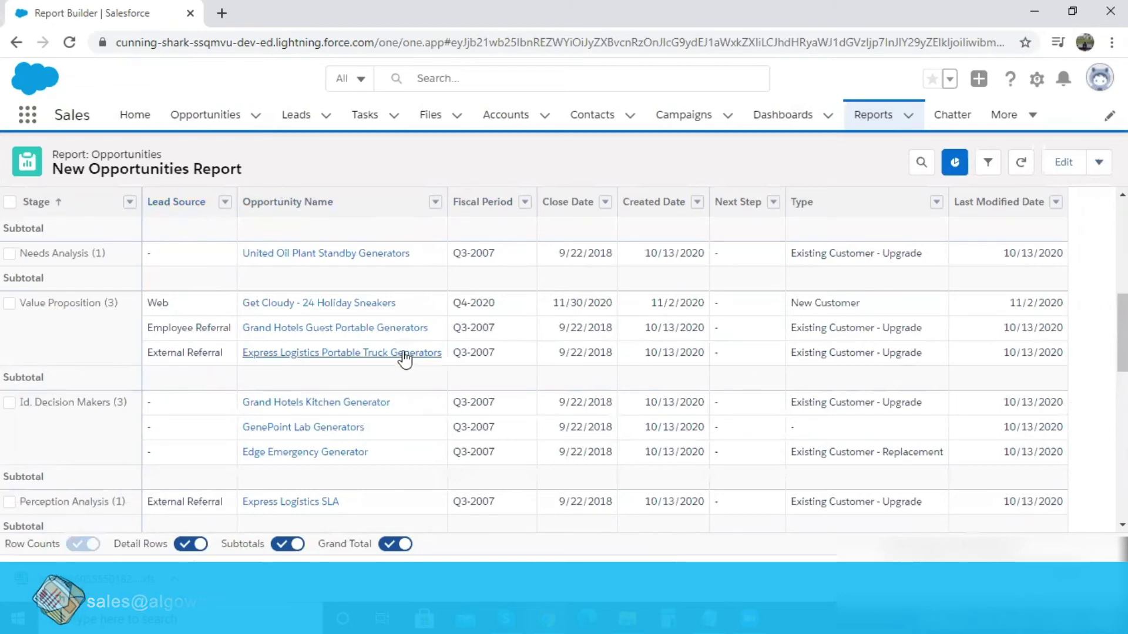
# Review the donut chart, its stage legend and the grouped opportunity rows in the report results
pyautogui.scroll(10, 403, 355)
pyautogui.scroll(-12, 344, 299)
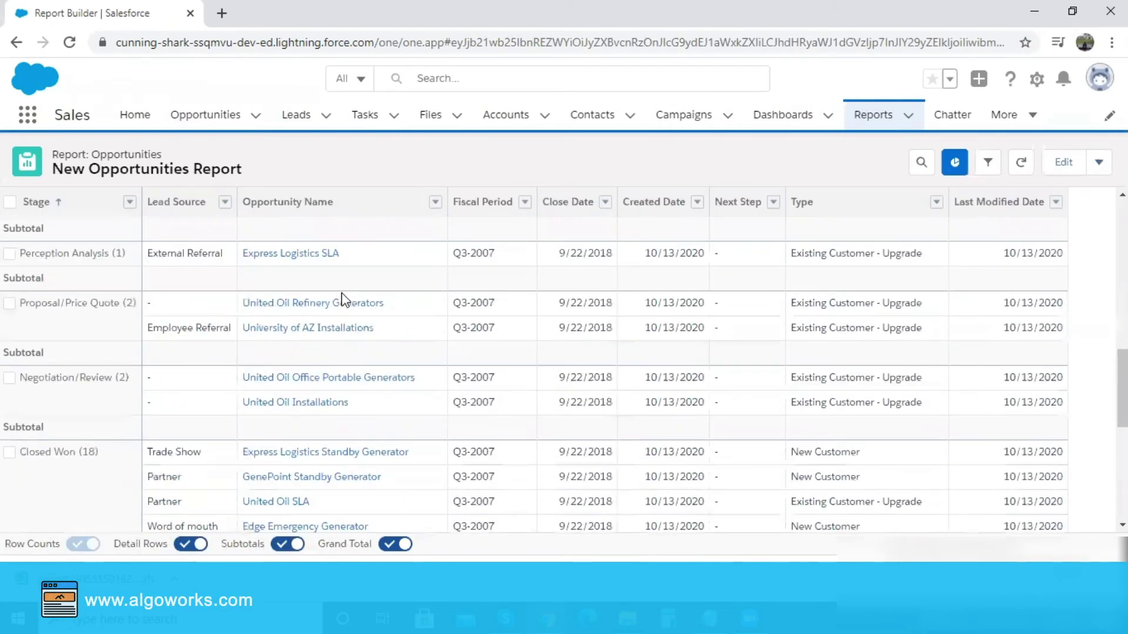
pyautogui.scroll(10, 343, 297)
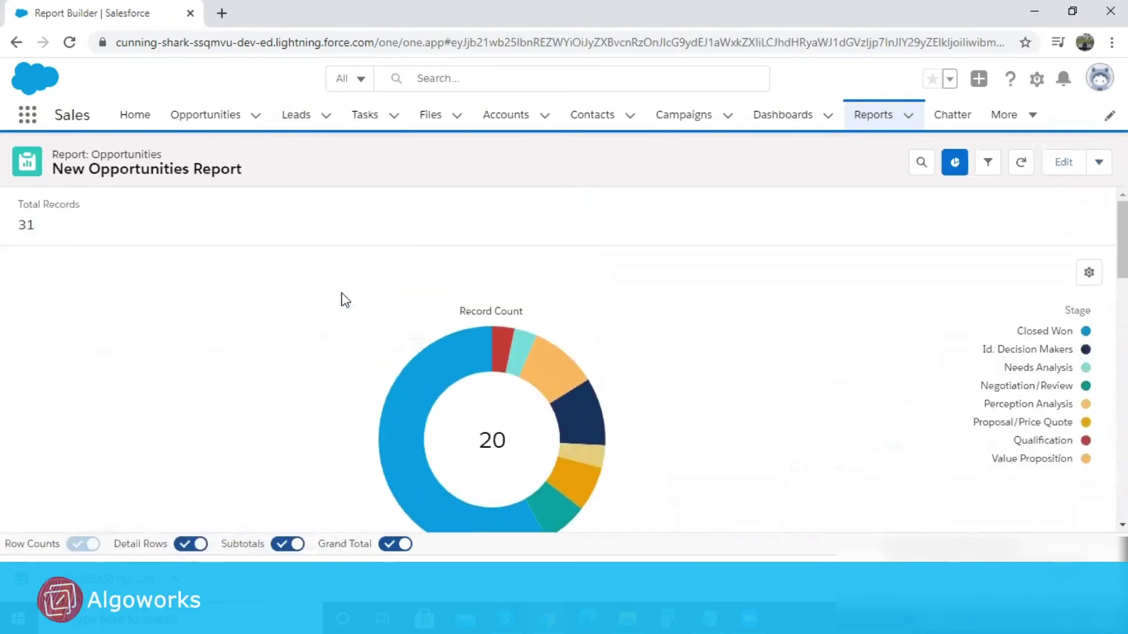
pyautogui.scroll(-4, 344, 298)
pyautogui.scroll(4, 344, 300)
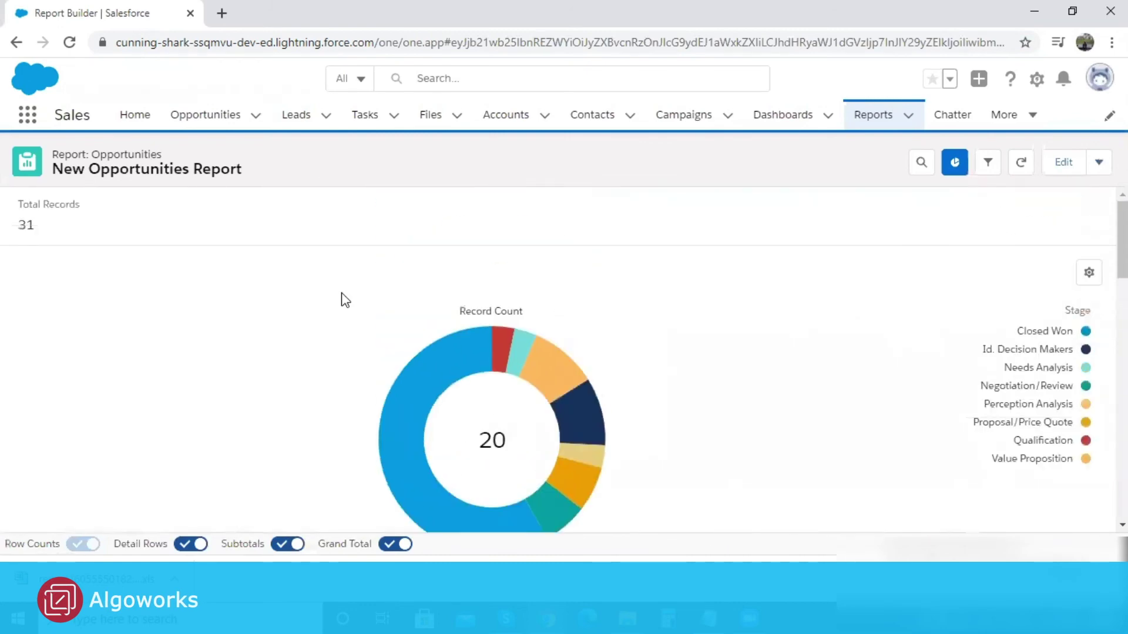
pyautogui.scroll(-3, 345, 300)
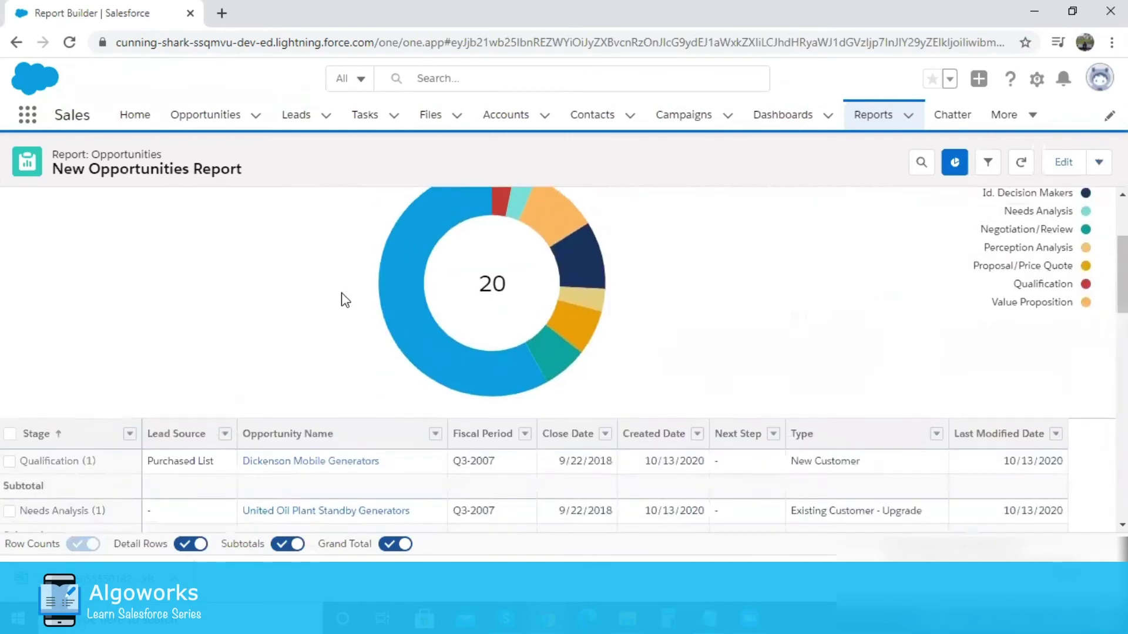
pyautogui.scroll(2, 345, 300)
pyautogui.scroll(1, 344, 299)
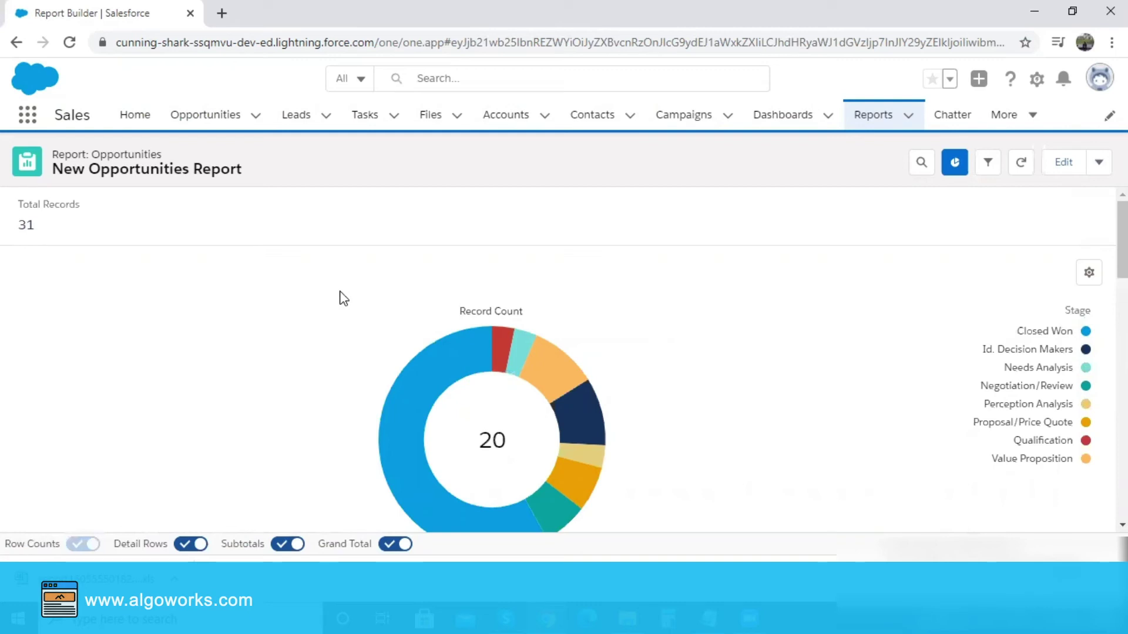
# Export the report as Details Only in Excel Format .xls with ISO-8859-1 encoding
pyautogui.click(1095, 167)
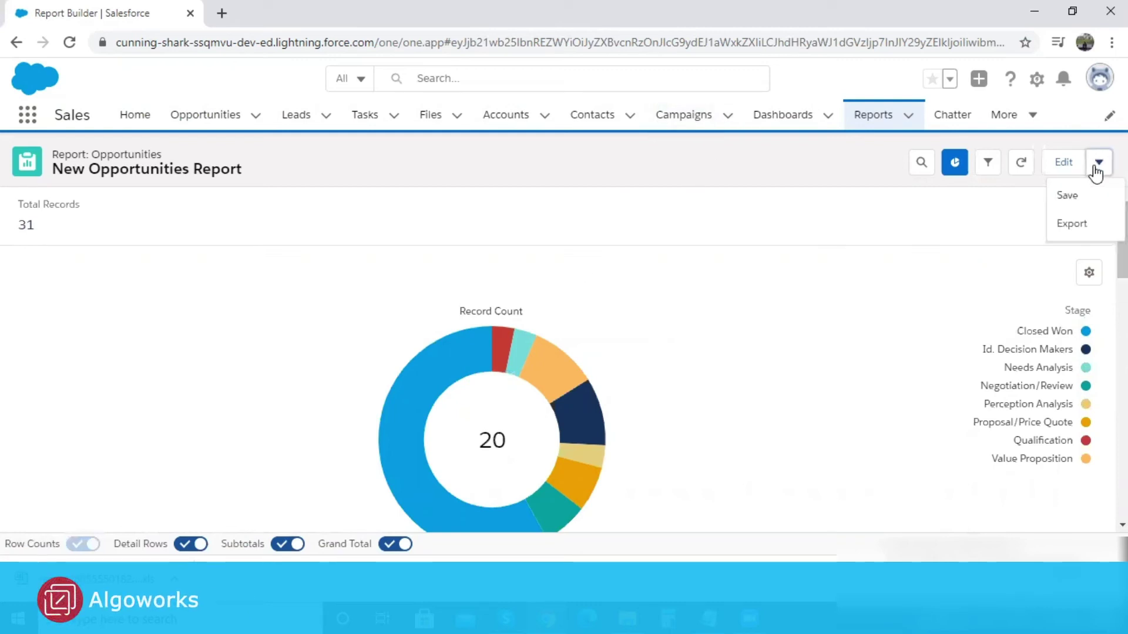
pyautogui.click(1084, 227)
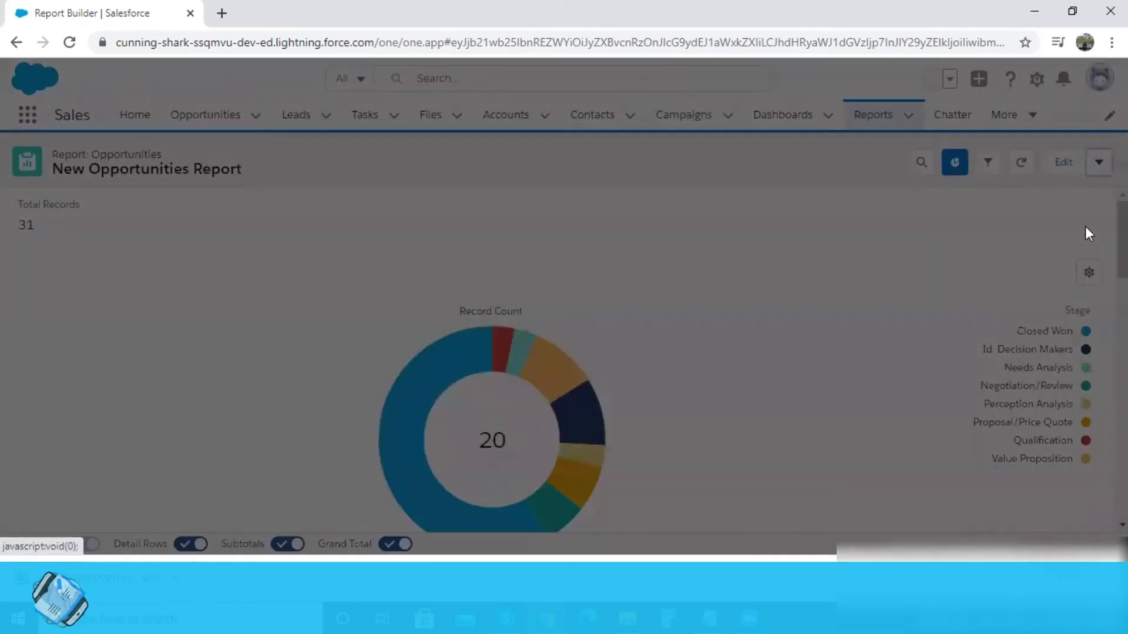
pyautogui.click(532, 405)
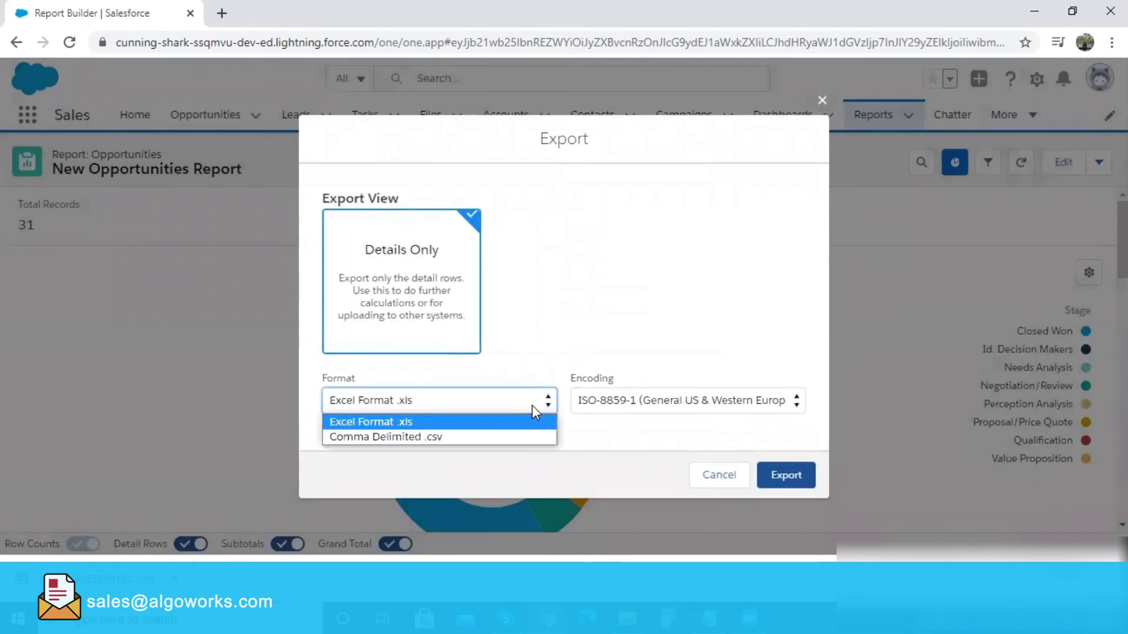
pyautogui.click(442, 427)
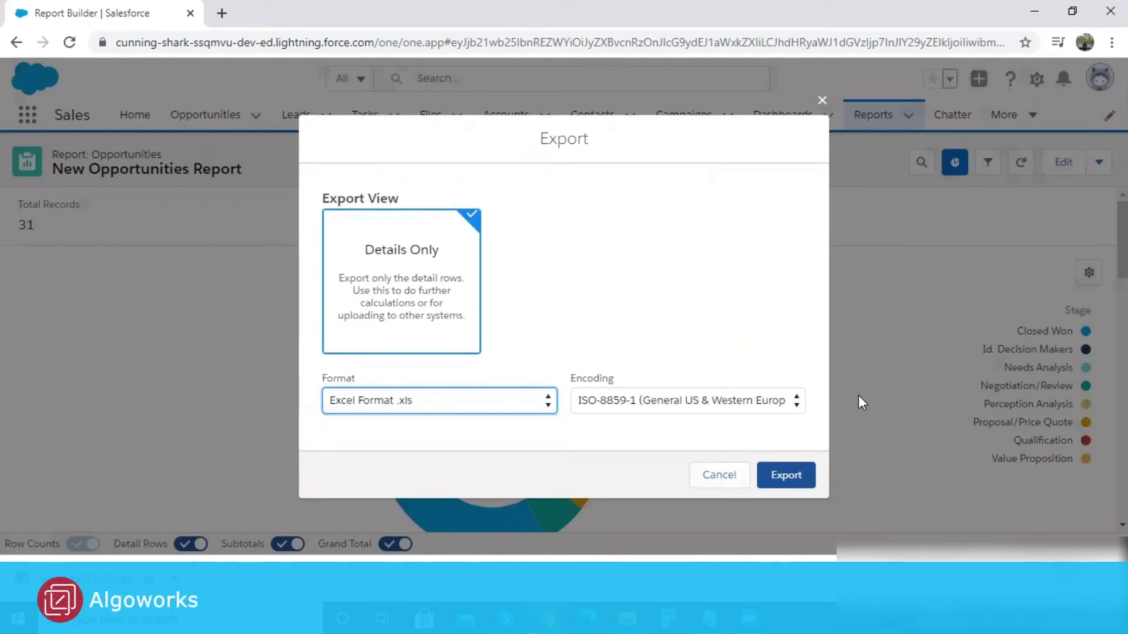
pyautogui.click(785, 475)
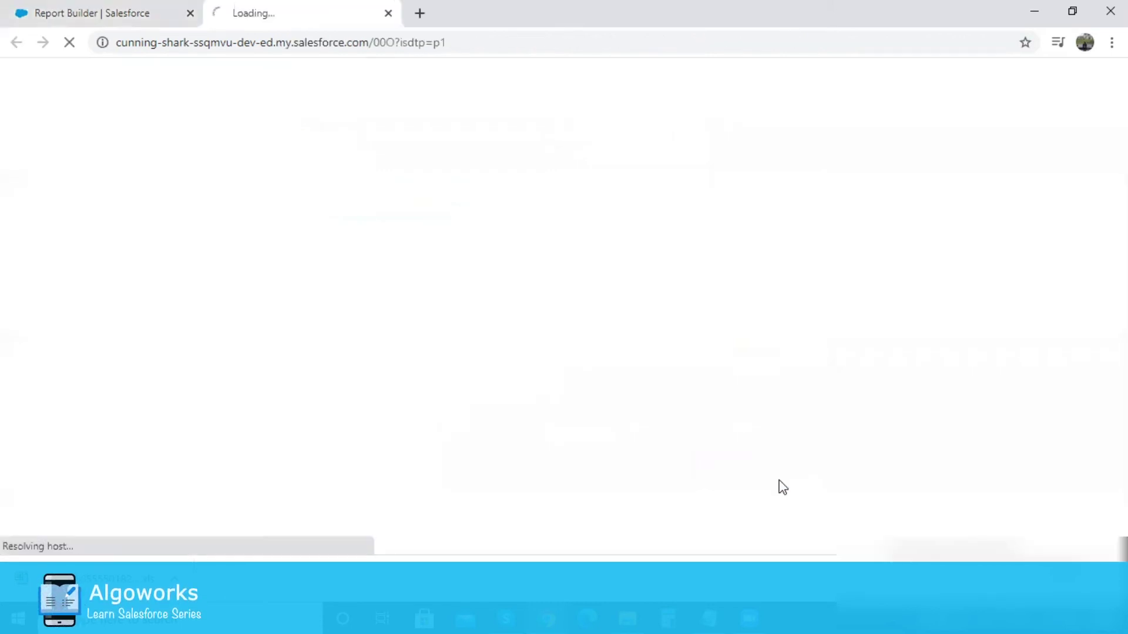
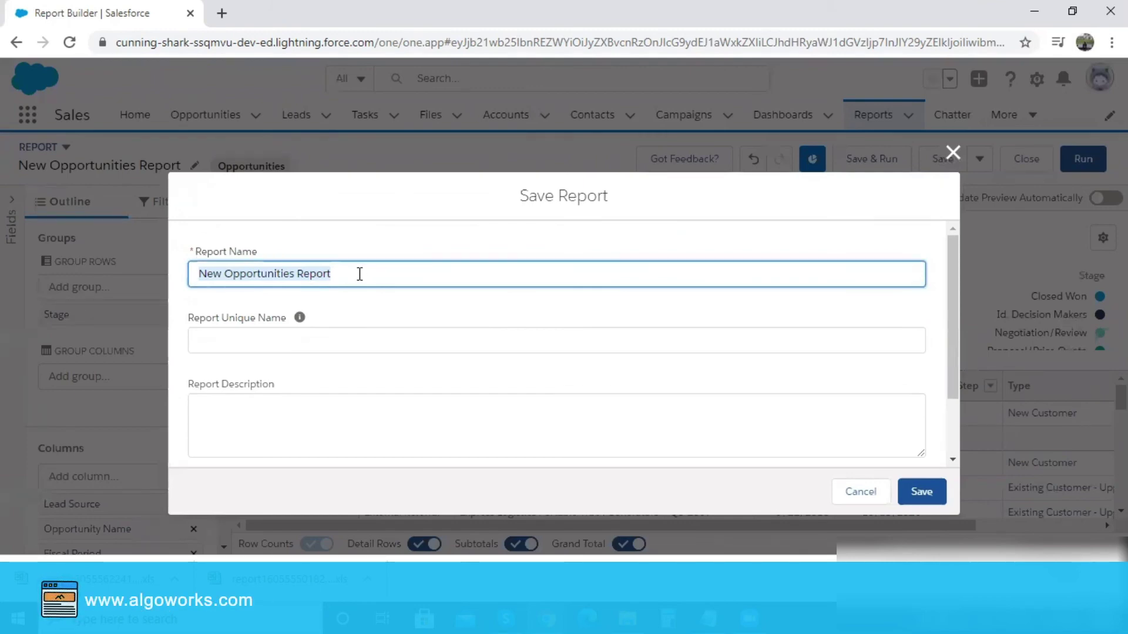
# Name the report "Opportunities without prospect" in the save details
pyautogui.write('Opportunities wi')
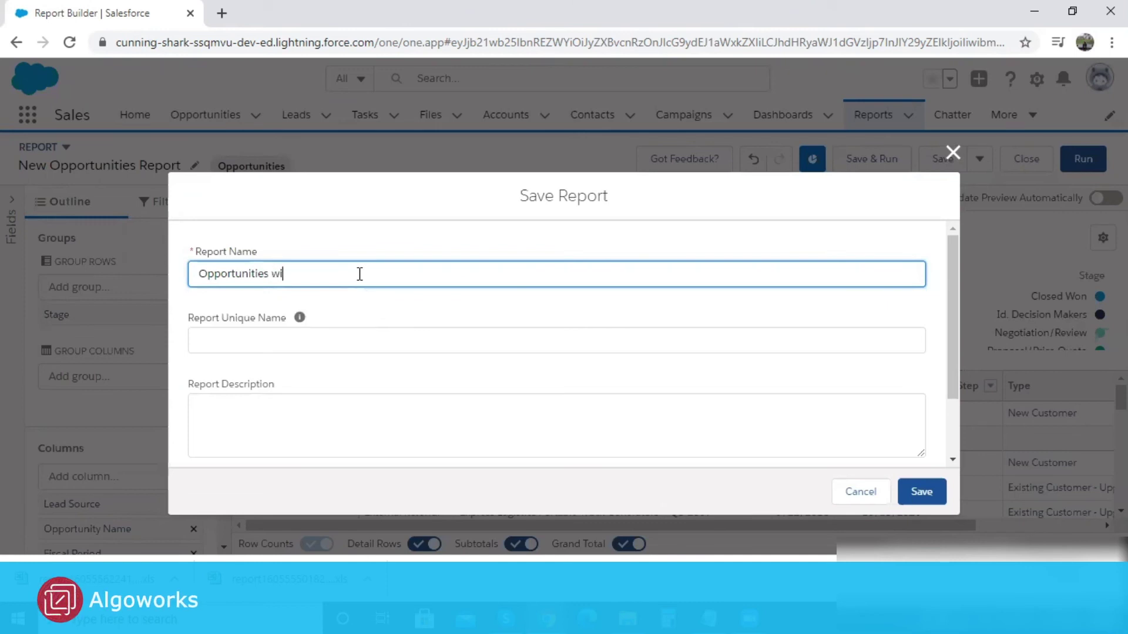
pyautogui.press('BackSpace')
pyautogui.press('BackSpace')
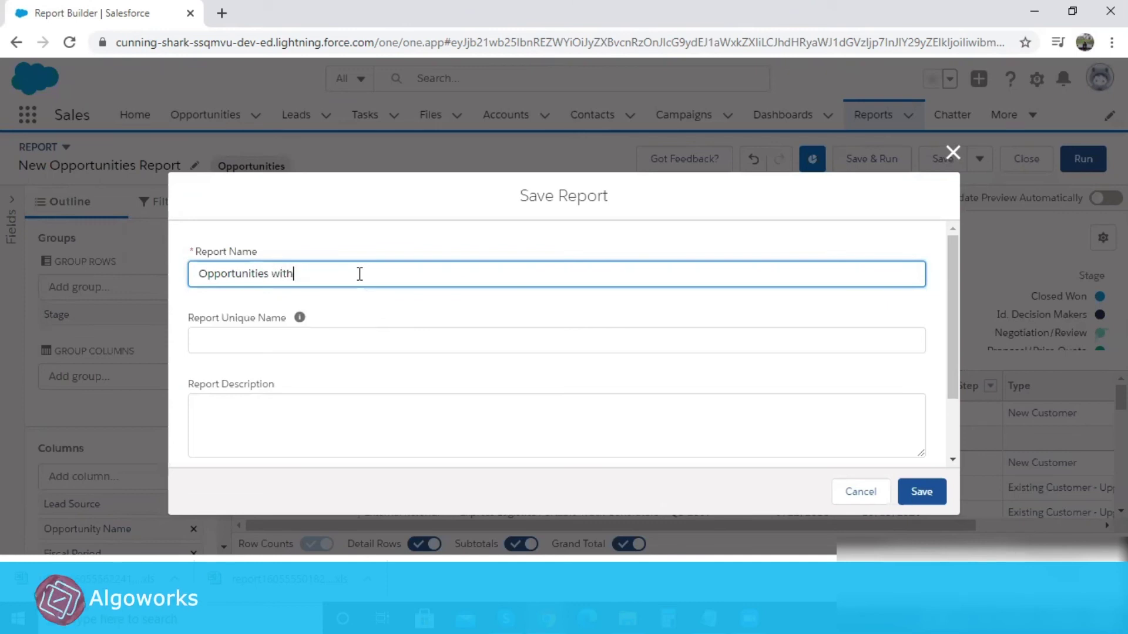
pyautogui.write('out prospect')
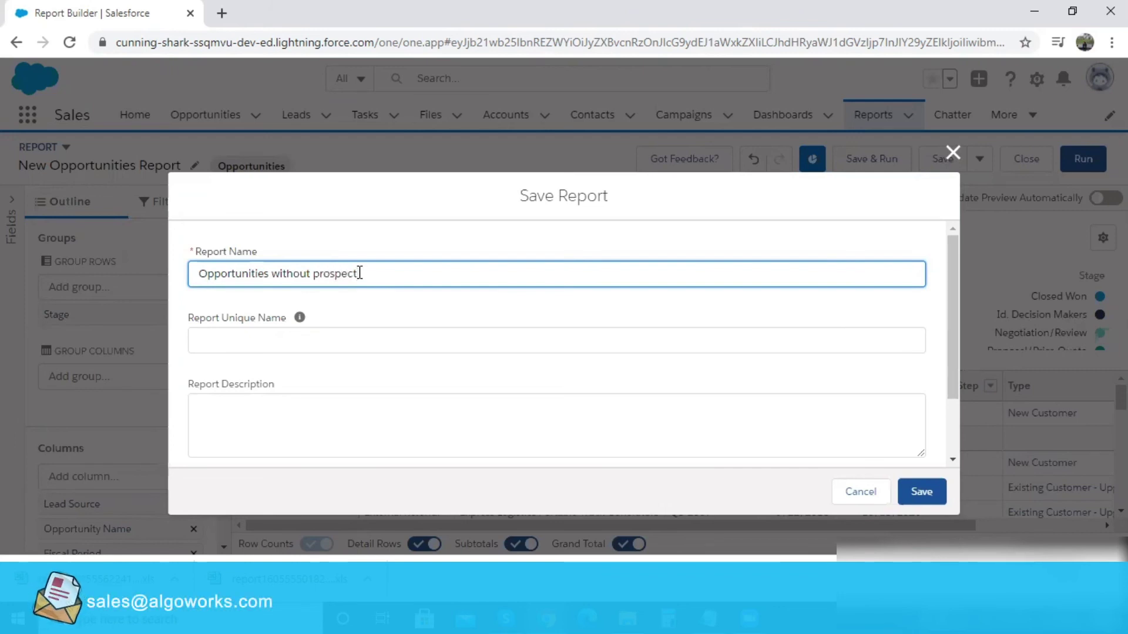
# Save the report in the Private Reports folder and go to the reports list
pyautogui.scroll(-2, 316, 443)
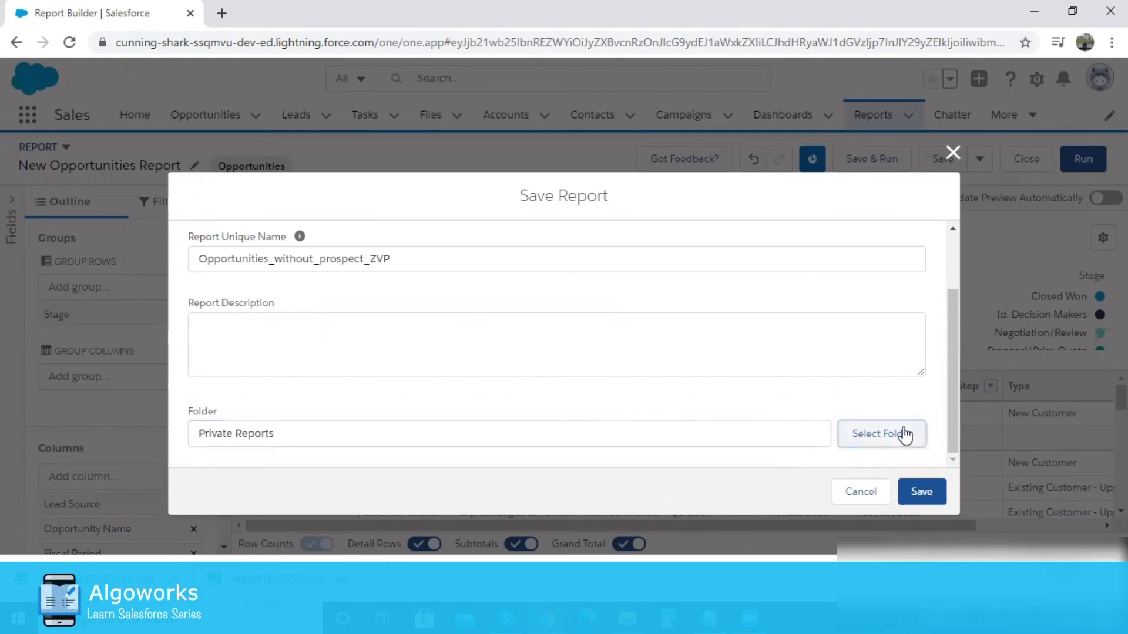
pyautogui.click(904, 434)
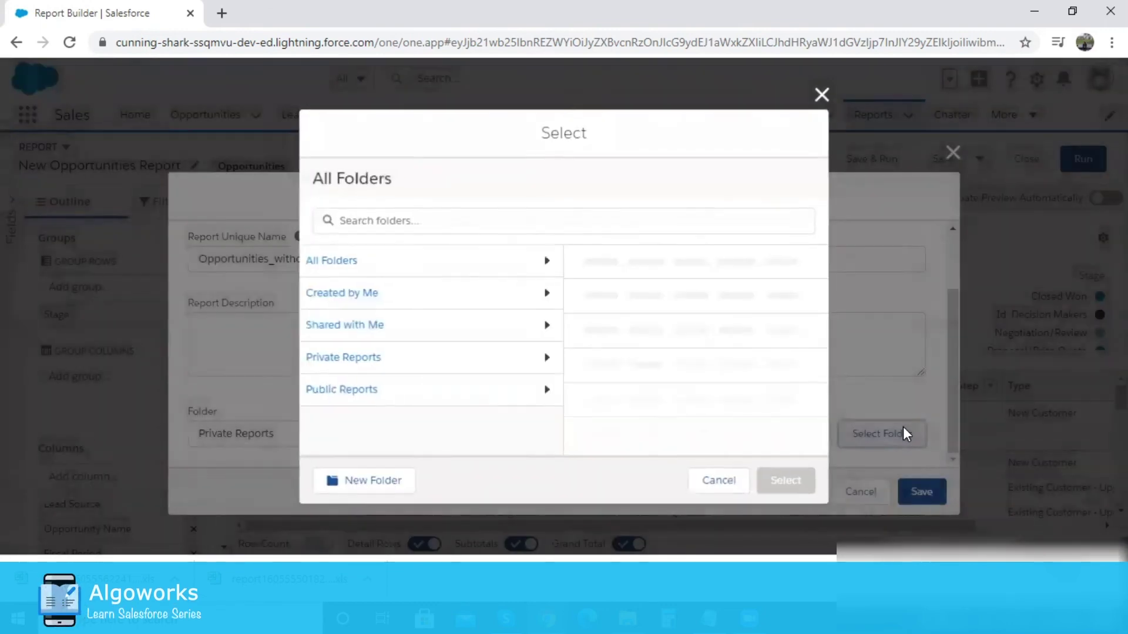
pyautogui.click(416, 390)
pyautogui.click(403, 359)
pyautogui.click(398, 389)
pyautogui.click(402, 360)
pyautogui.click(441, 391)
pyautogui.click(435, 359)
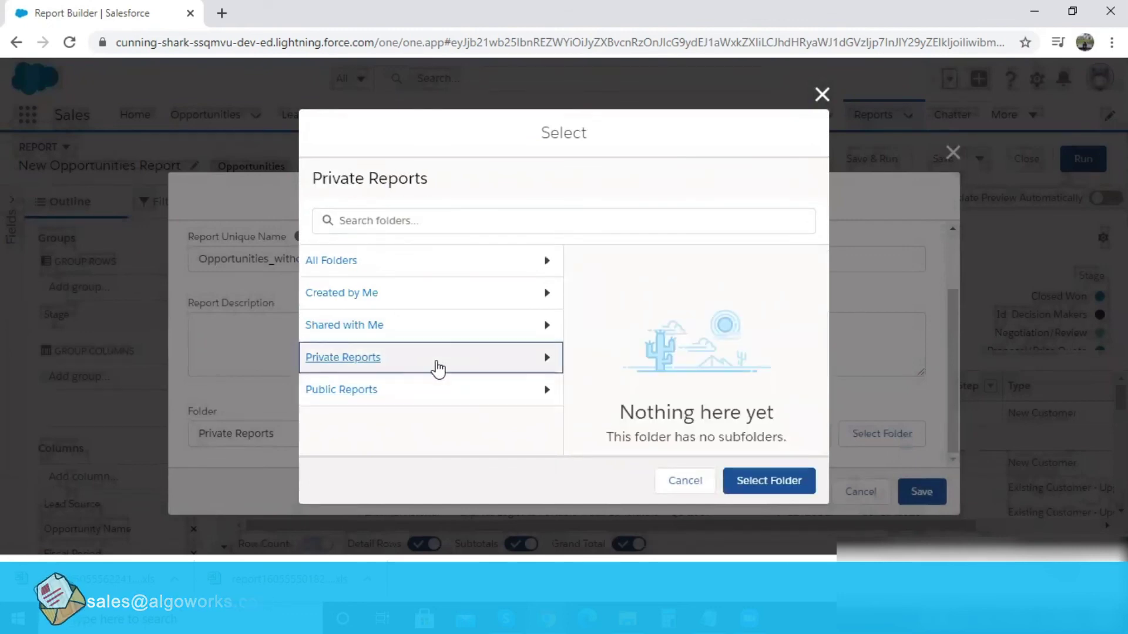
pyautogui.click(739, 486)
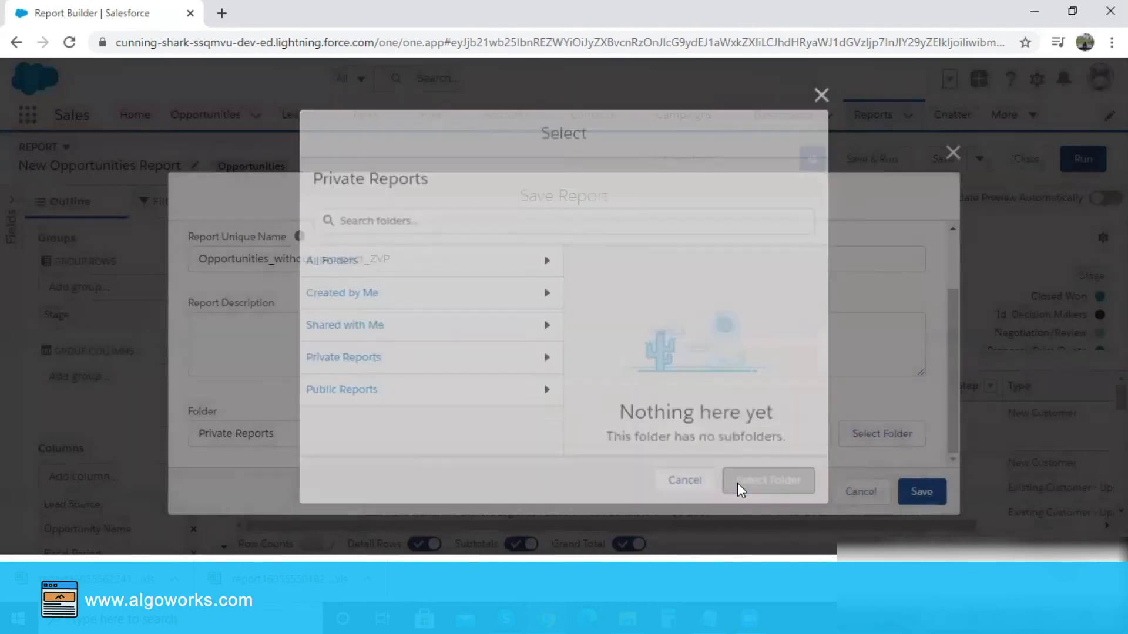
pyautogui.click(935, 495)
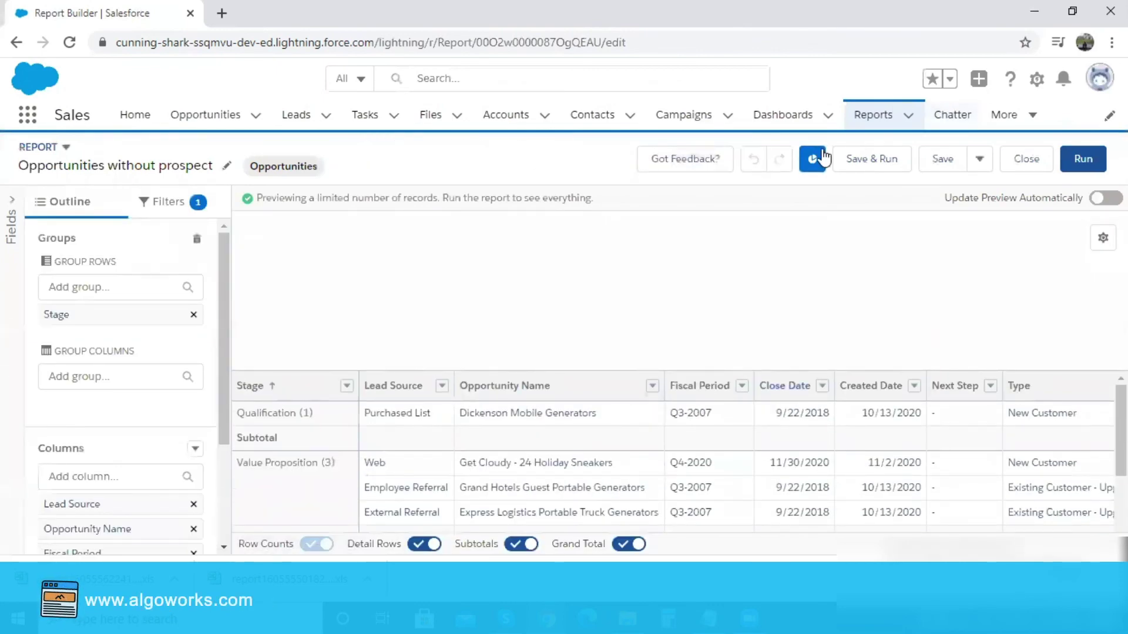
pyautogui.click(874, 117)
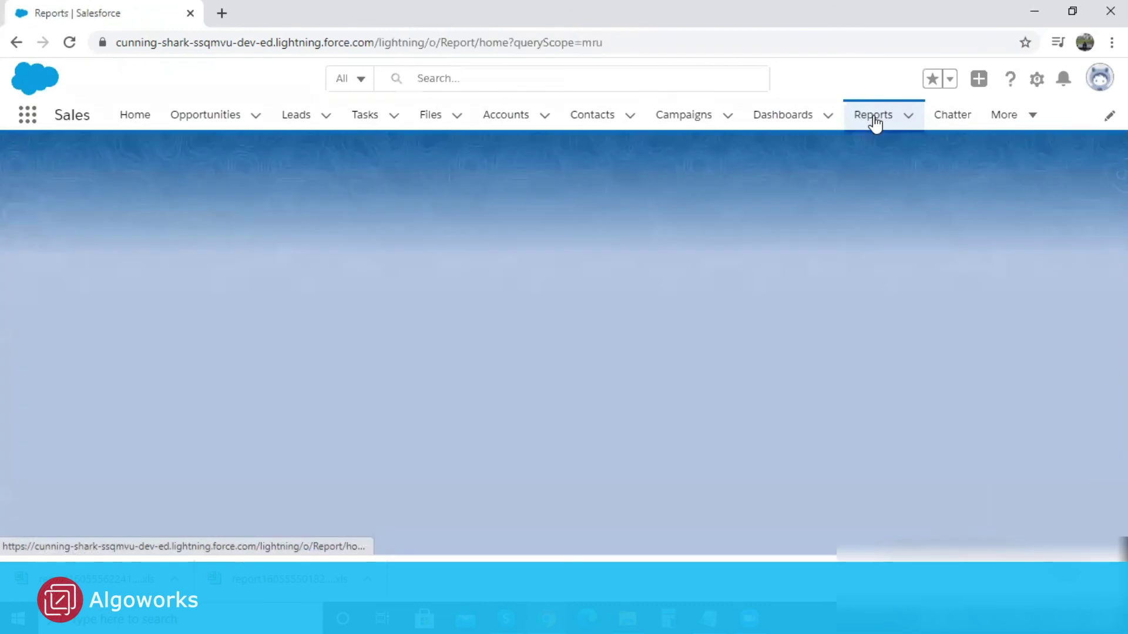